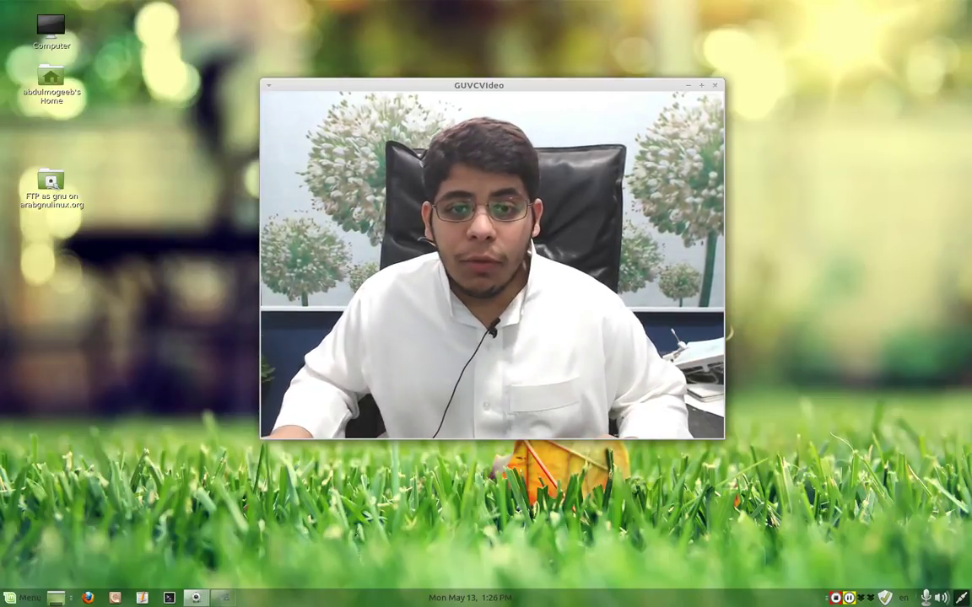
- Launch Users and Groups from a Menu search for 'users' and move its window up-left
left_click_drag(422, 85, 768, 19)
left_click(23, 598)
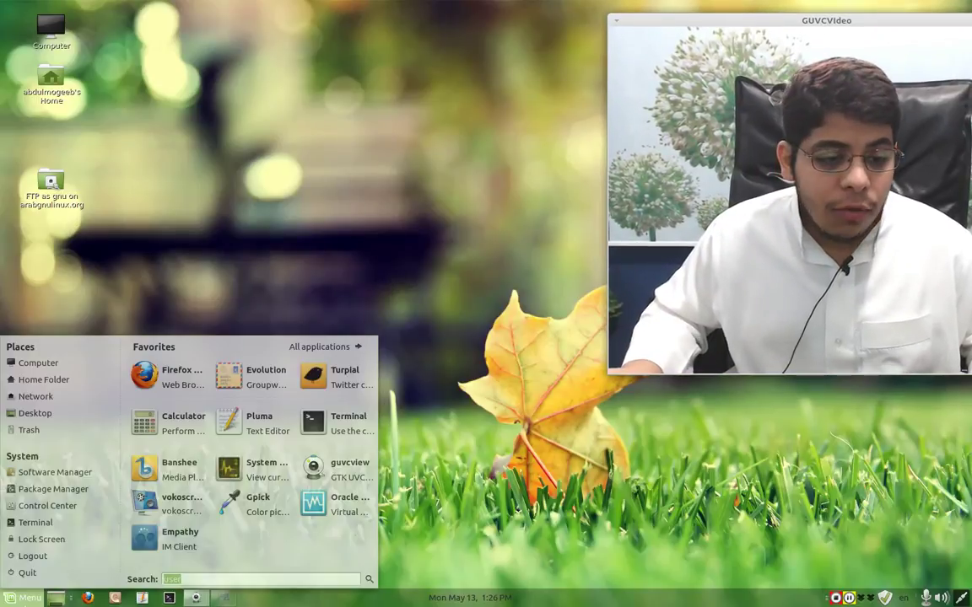
type("users")
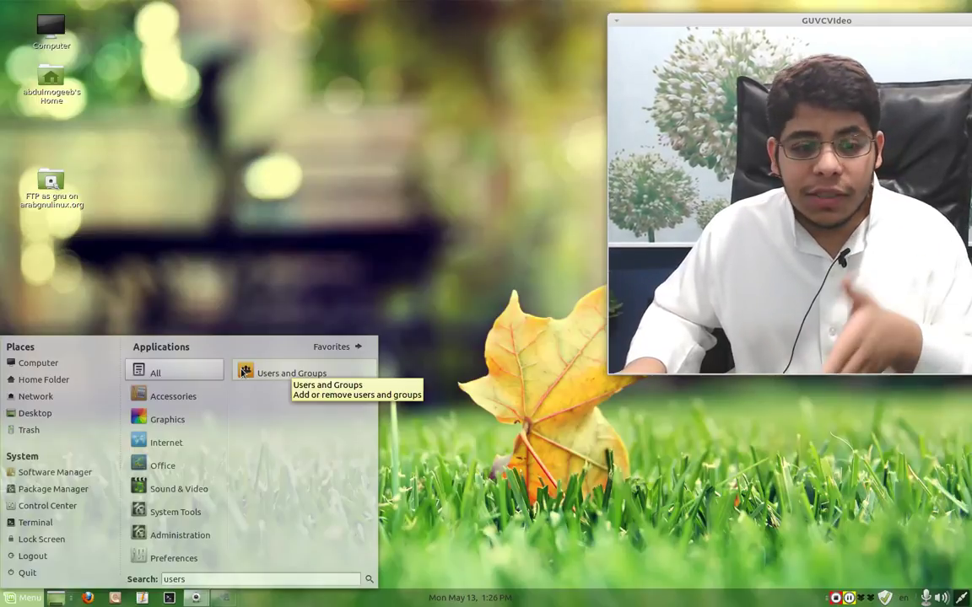
left_click(244, 373)
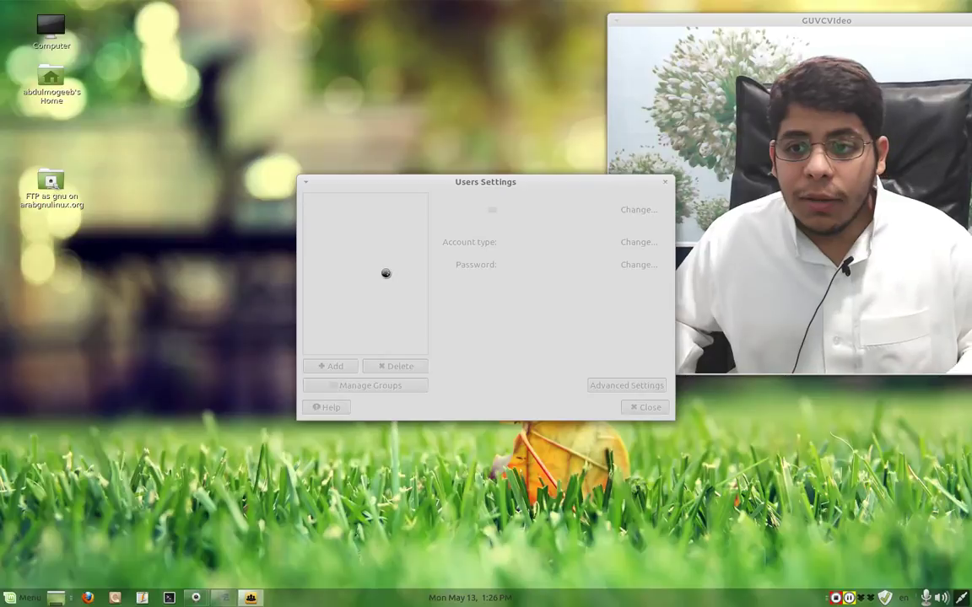
left_click_drag(451, 185, 355, 119)
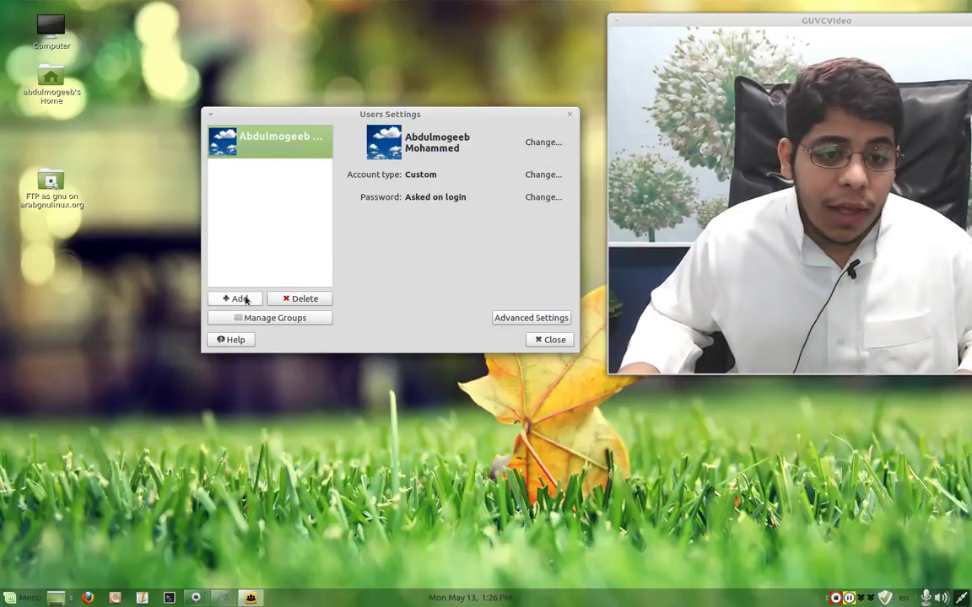
- Start adding a new user, authenticating with the administrator password
left_click(241, 299)
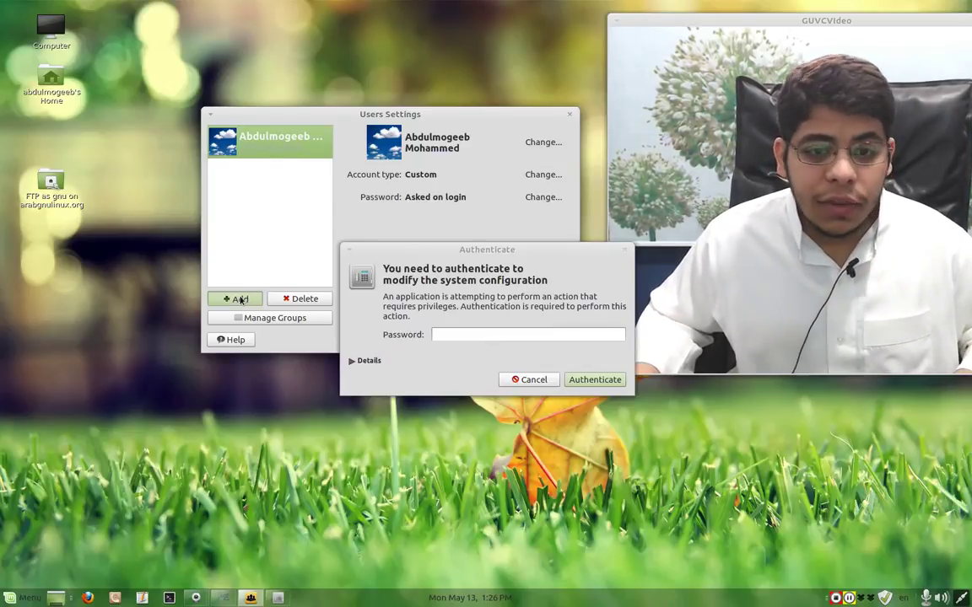
left_click_drag(483, 251, 429, 217)
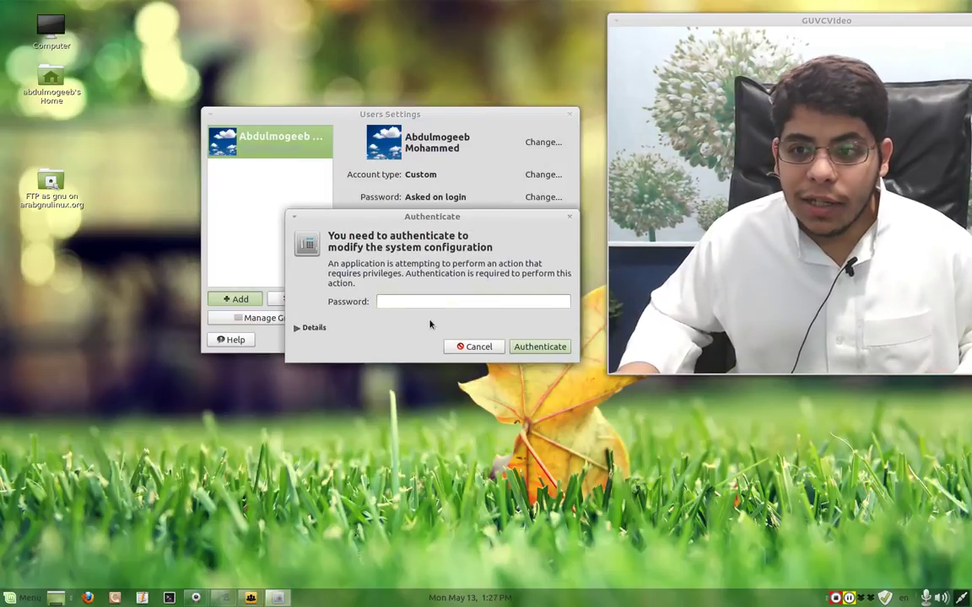
type("*****")
key("Return")
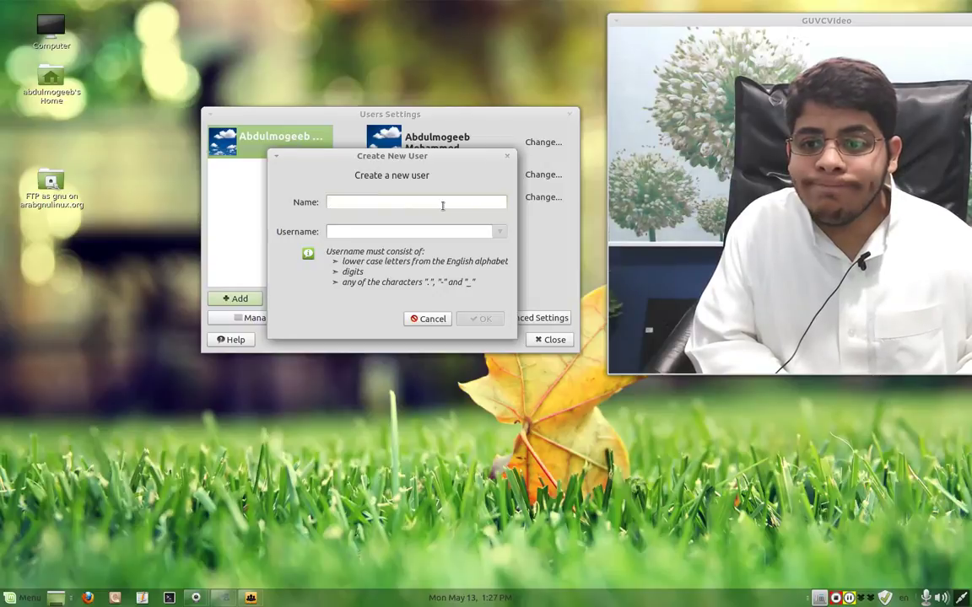
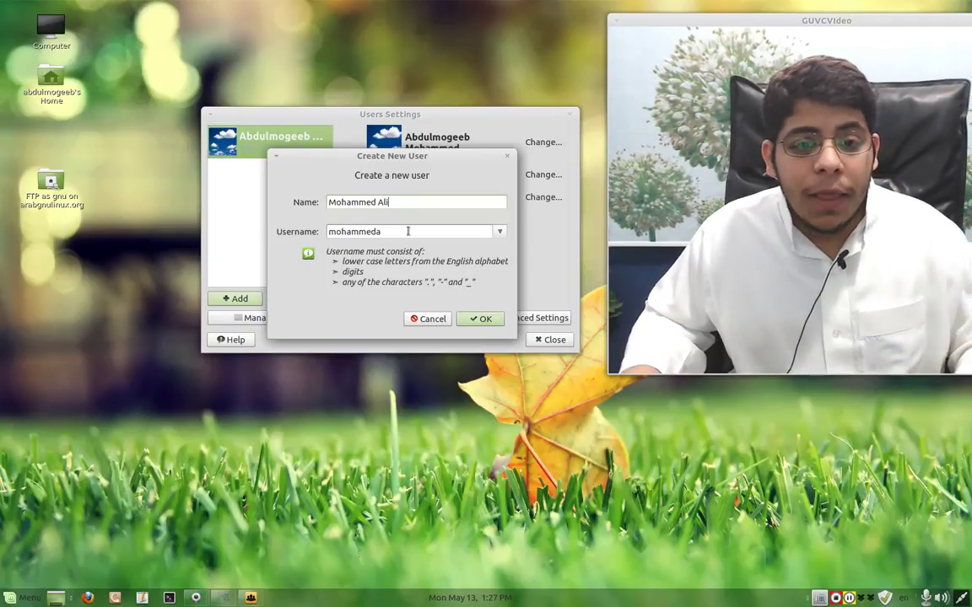
- Enter the new user's full name and a matching lowercase username, then create the account
left_click(501, 232)
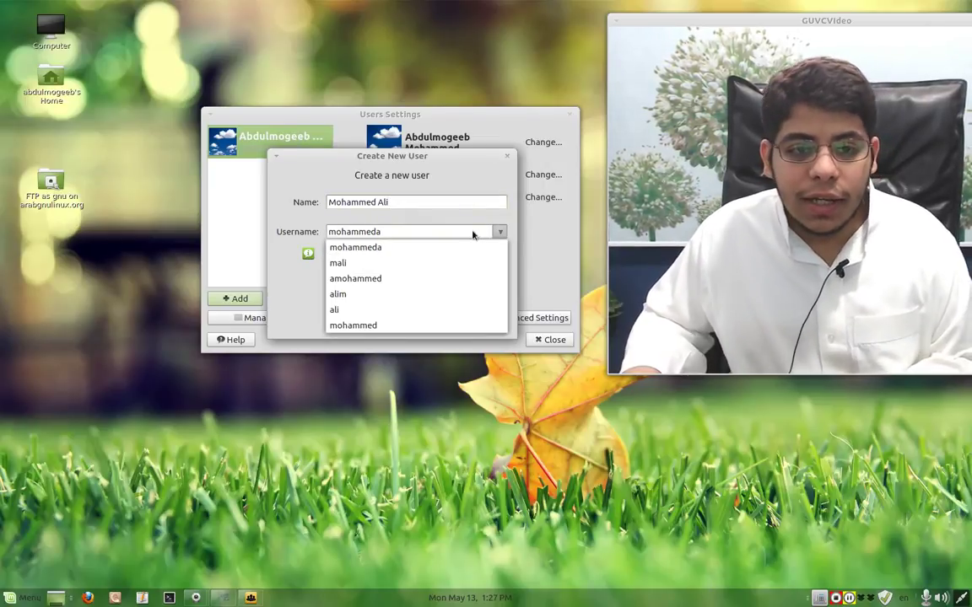
left_click(472, 232)
key("BackSpace")
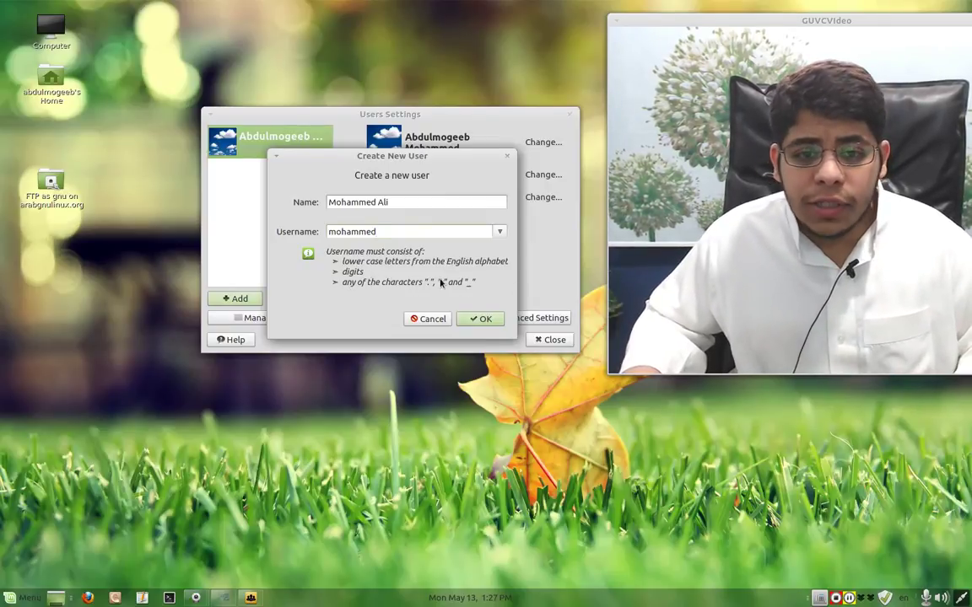
left_click(478, 320)
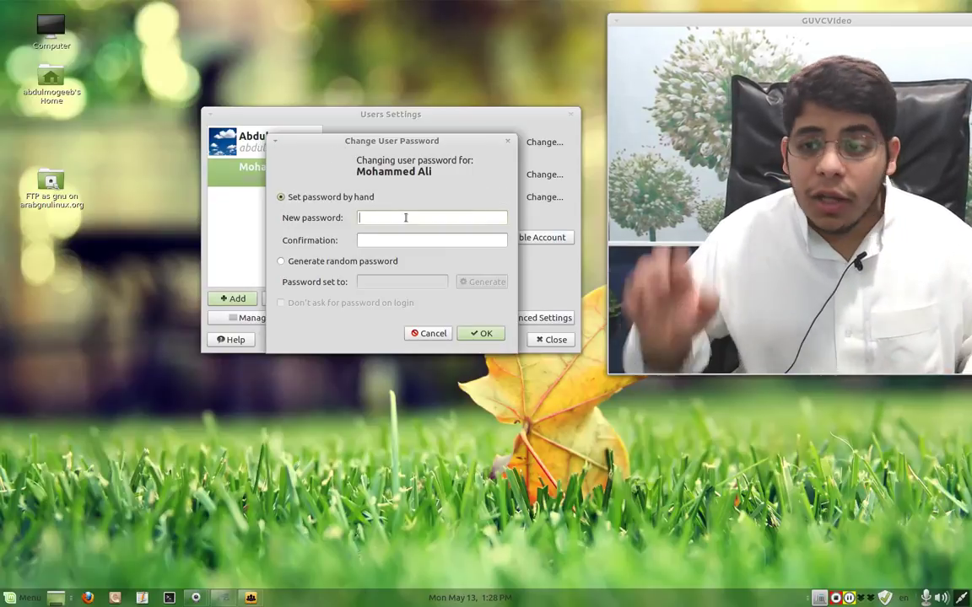
- Type a six-digit password into the new-password and confirmation fields
type("123456")
key("Tab")
type("123456")
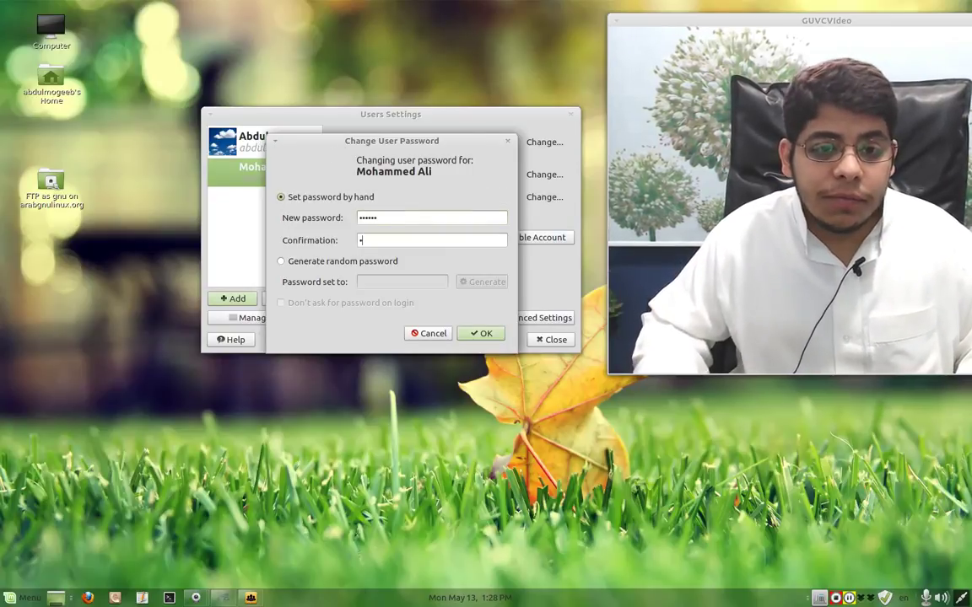
- Try the random password option, generating several different passwords
left_click(315, 264)
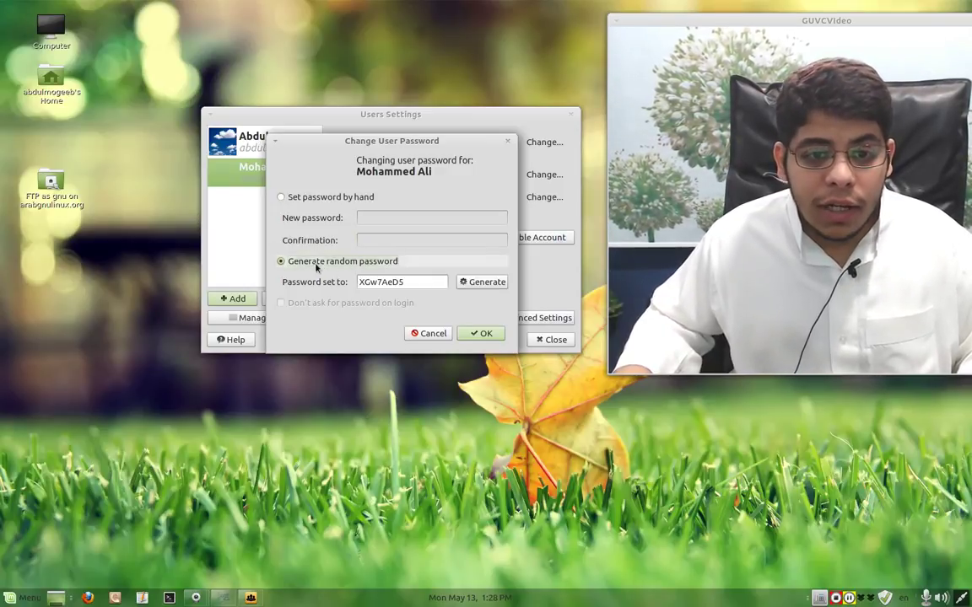
left_click(499, 285)
left_click(500, 286)
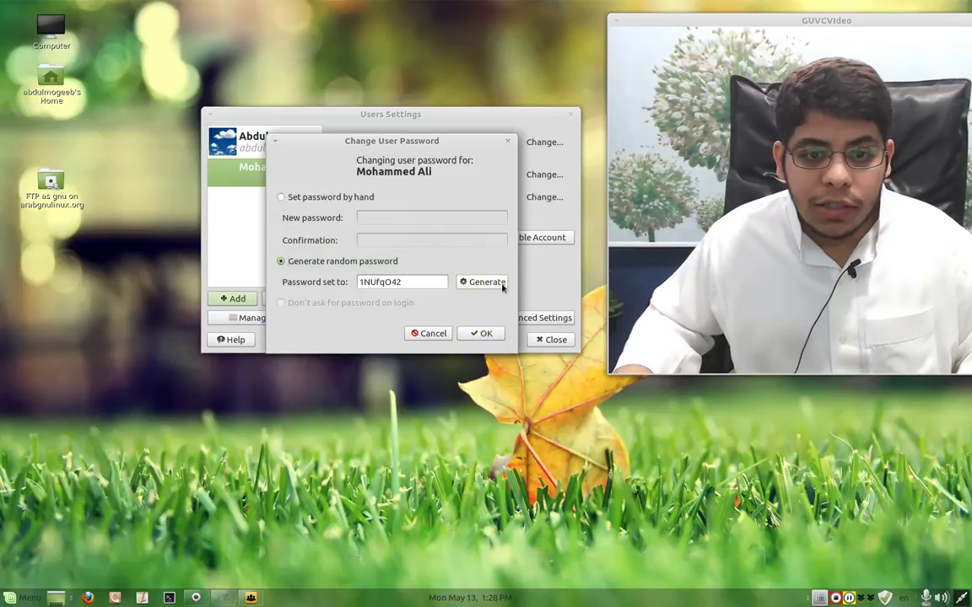
left_click(501, 287)
left_click(502, 288)
left_click(502, 287)
left_click(502, 288)
left_click(502, 288)
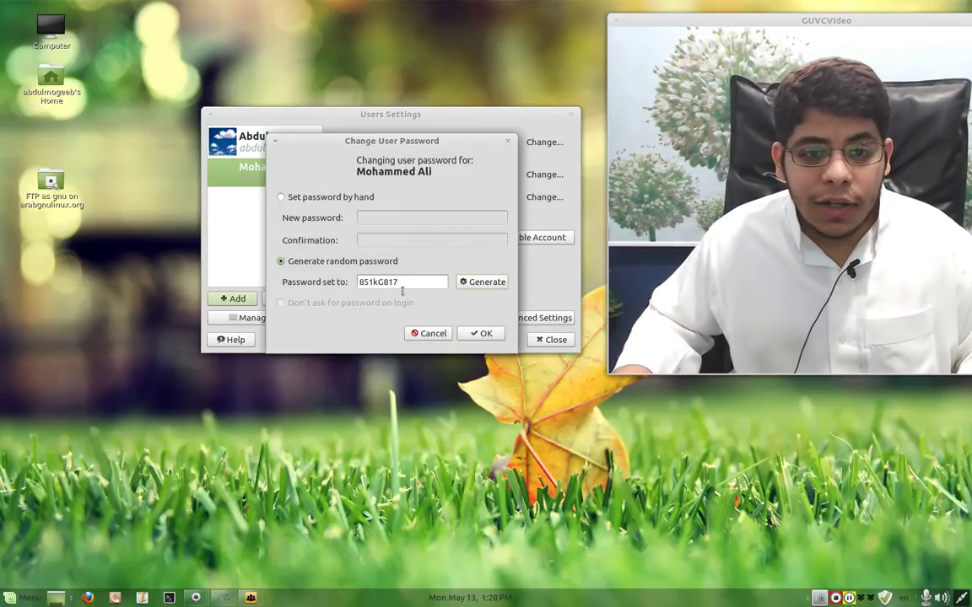
- Return to setting the password by hand, re-enter and confirm it, and apply it
left_click(313, 197)
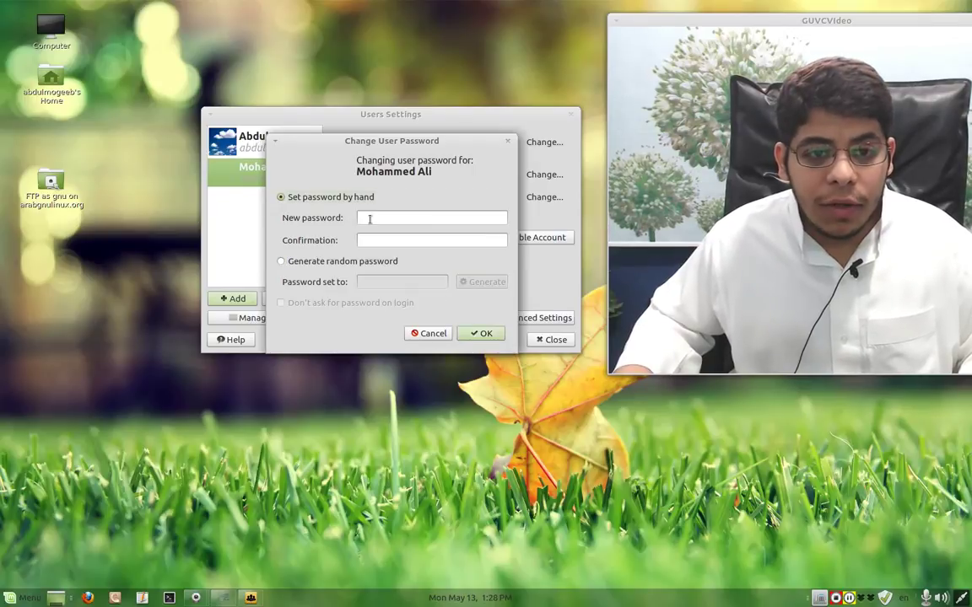
left_click(370, 219)
type("123456")
key("Tab")
type("123456")
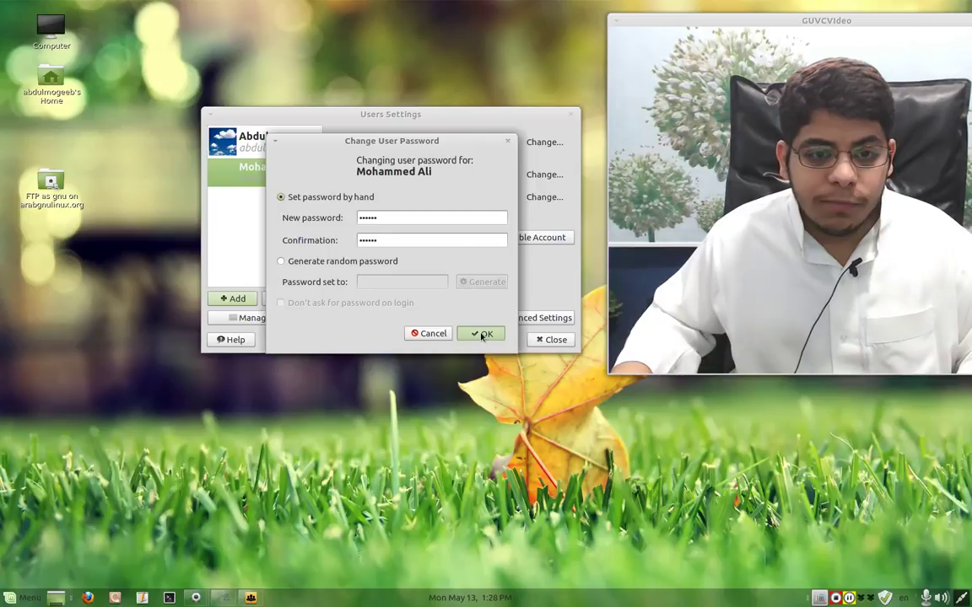
left_click(483, 334)
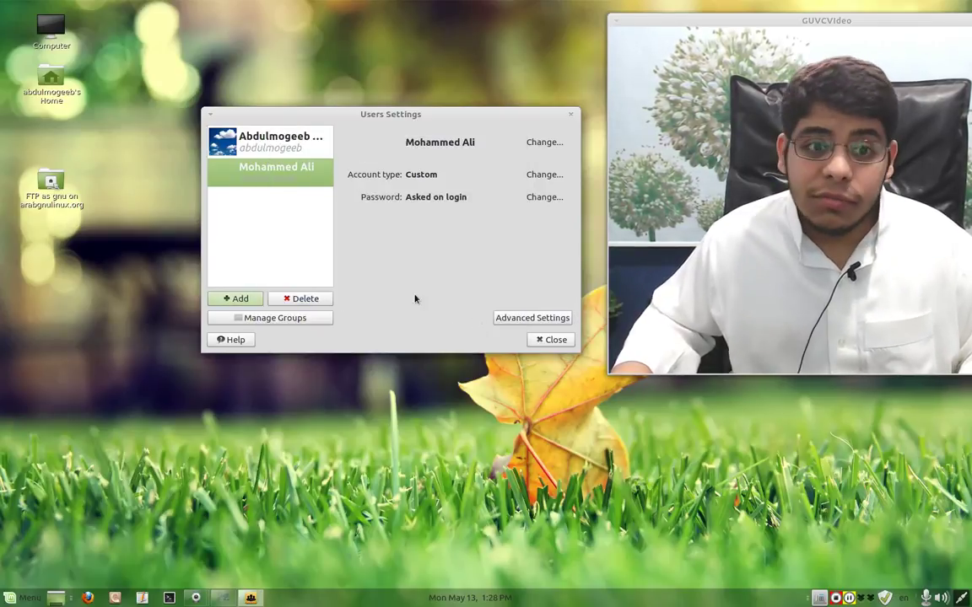
left_click(321, 299)
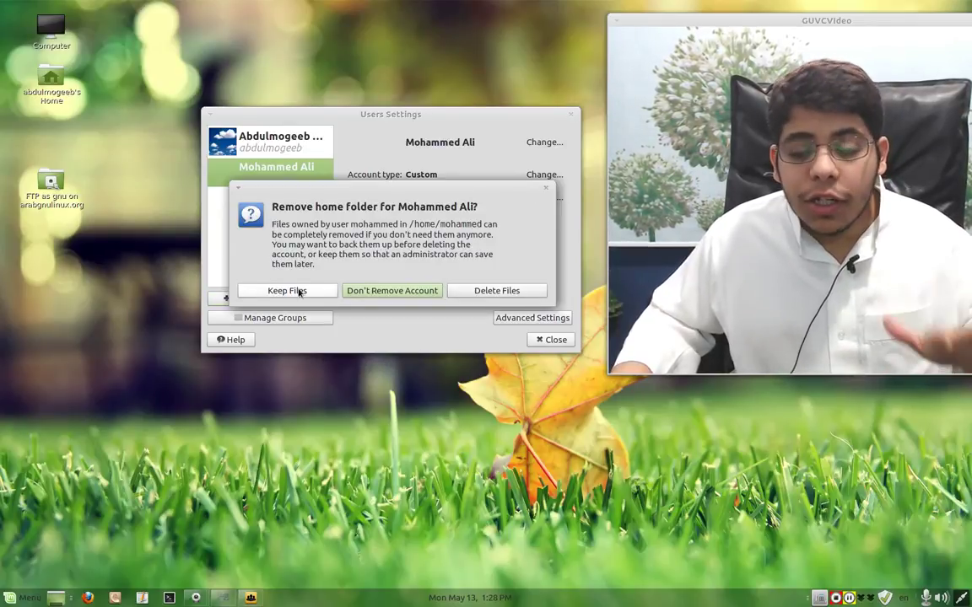
left_click(372, 295)
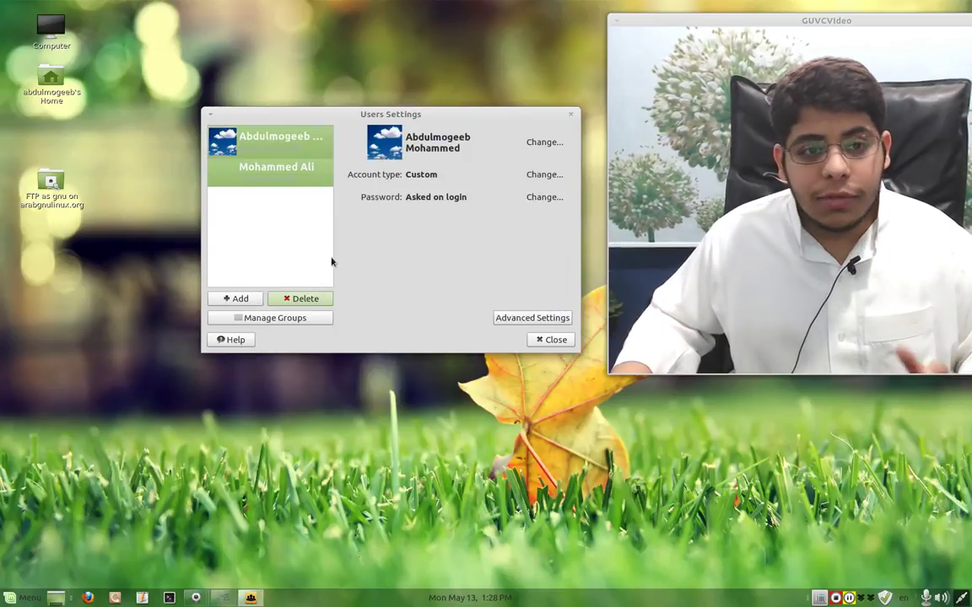
left_click(295, 299)
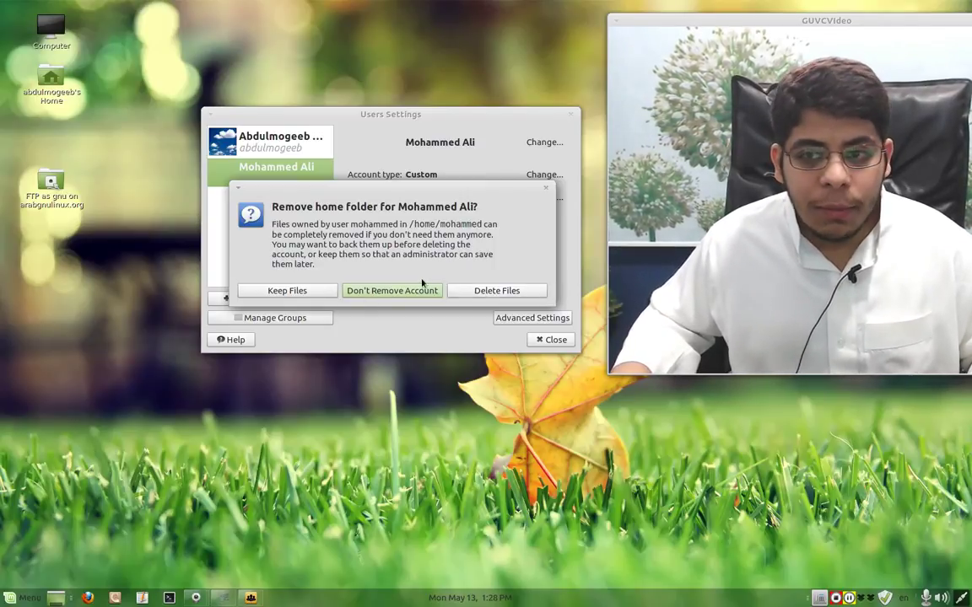
left_click(546, 188)
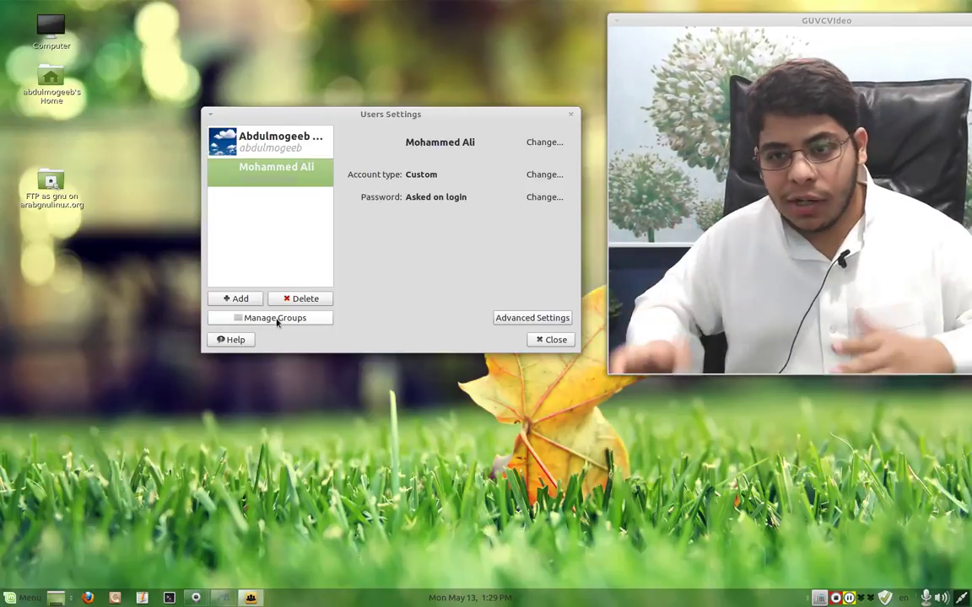
left_click(277, 321)
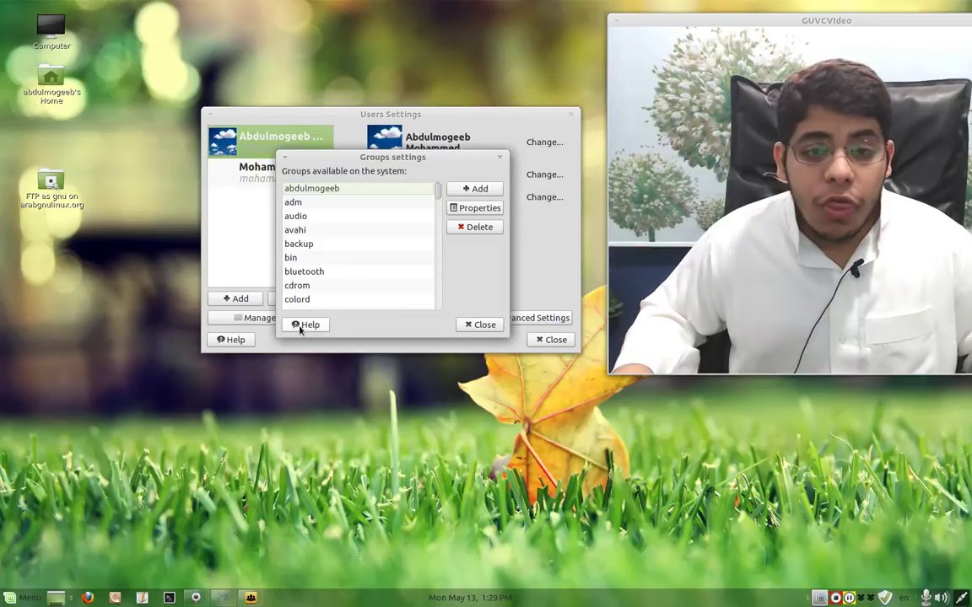
mouse_move(438, 196)
left_mouse_down()
mouse_move(423, 314)
mouse_move(448, 180)
left_mouse_up()
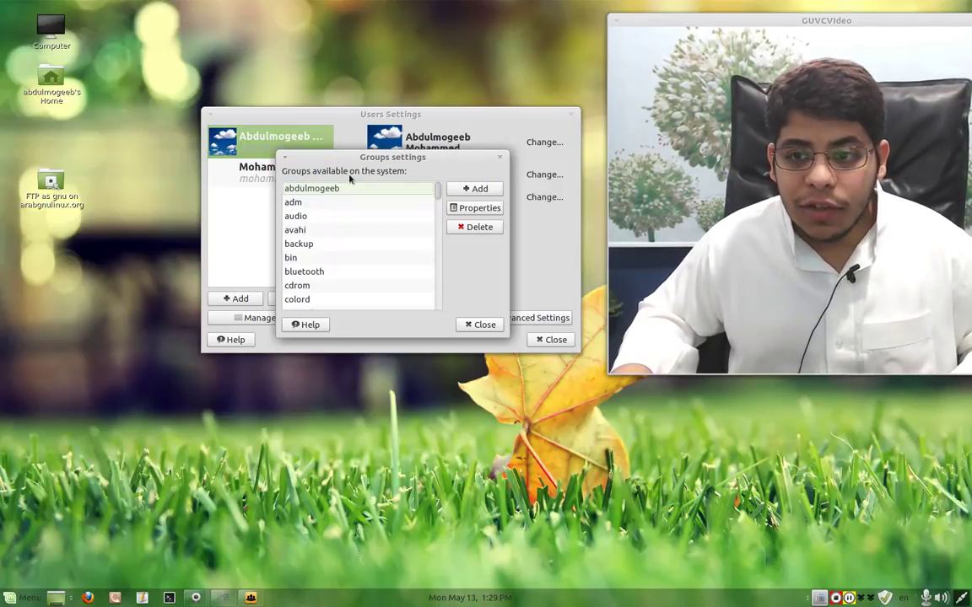
left_click(330, 189)
left_click(453, 208)
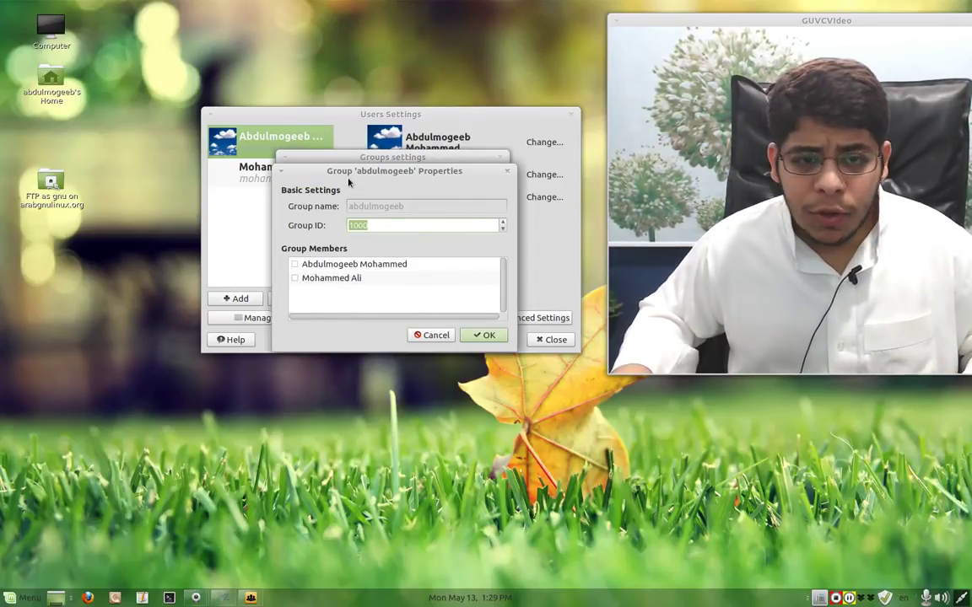
left_click_drag(348, 181, 108, 185)
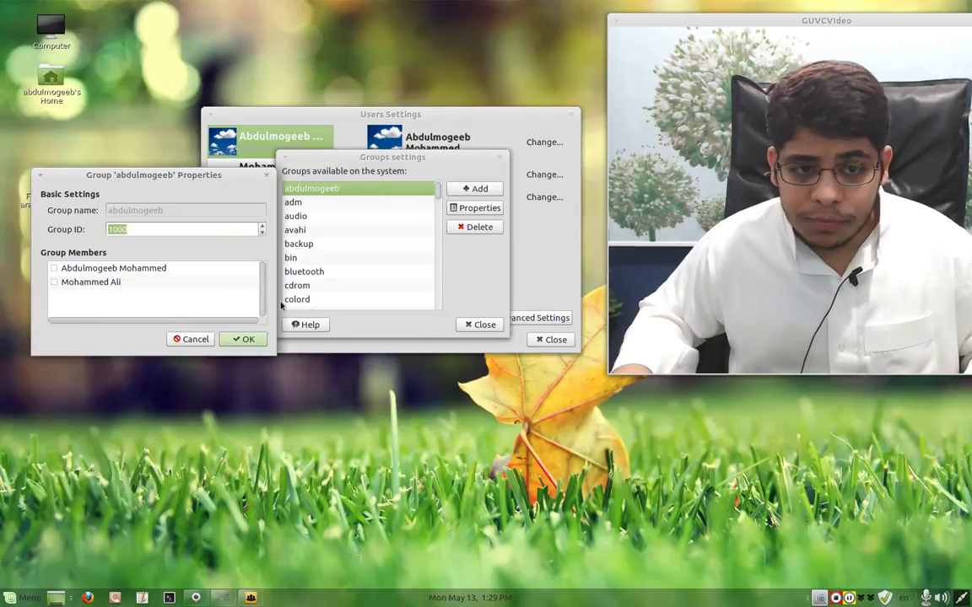
left_click(192, 339)
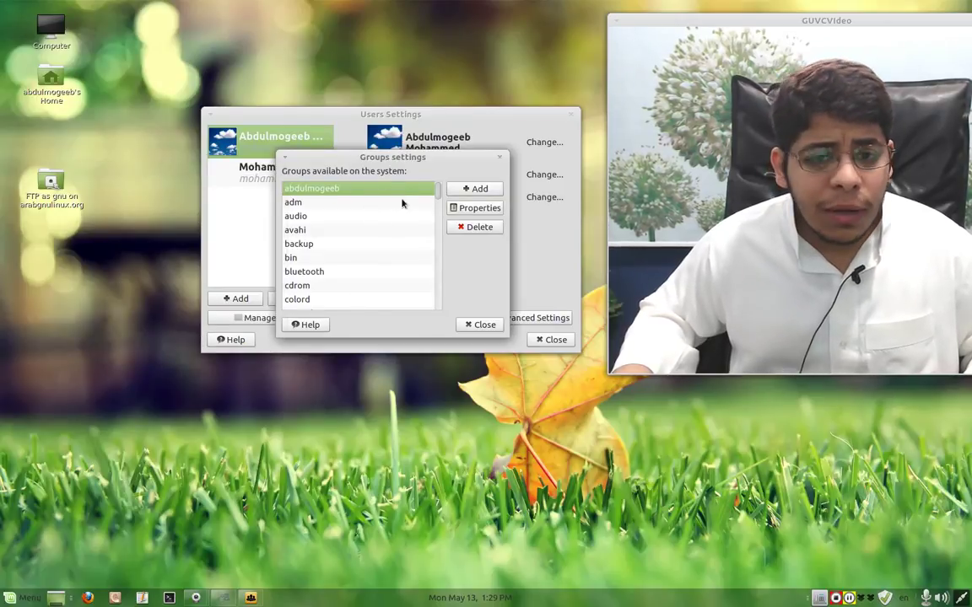
left_click_drag(438, 192, 435, 271)
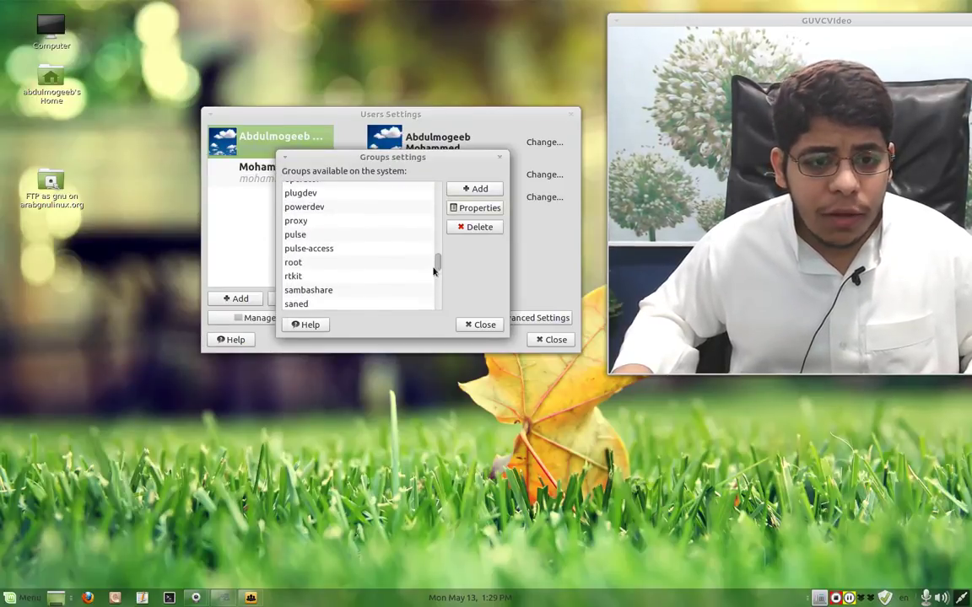
scroll(392, 228, "up", 5)
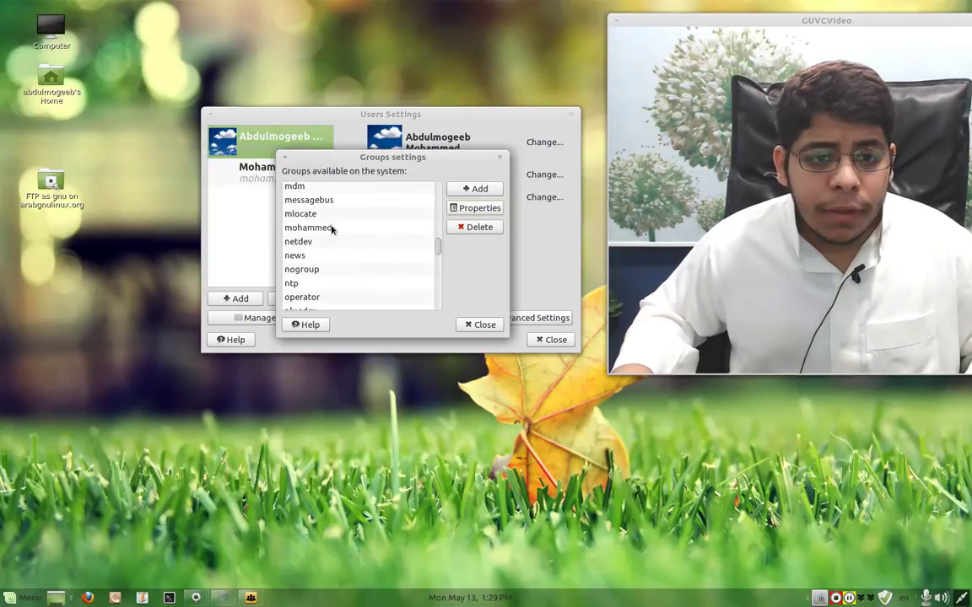
left_click(333, 228)
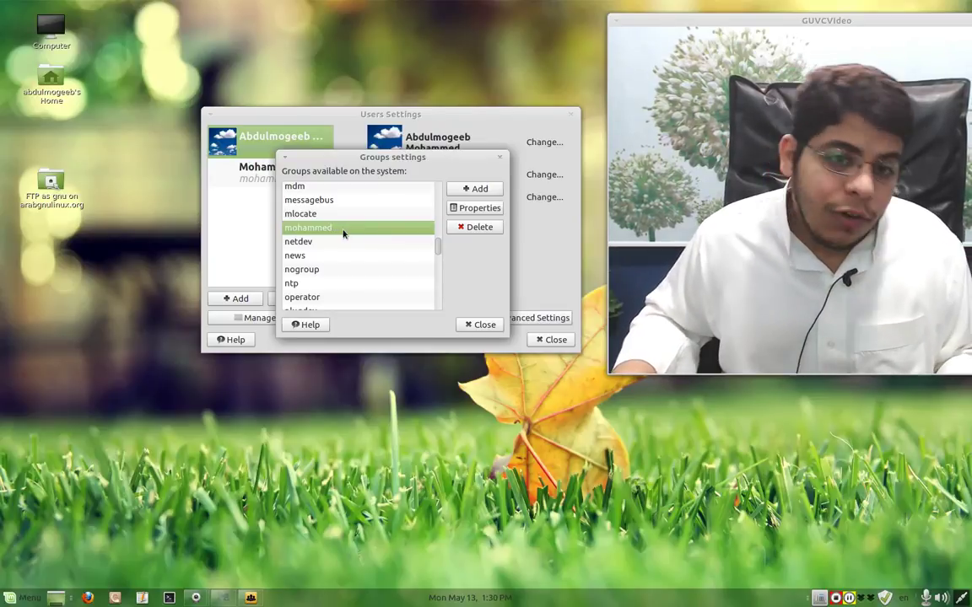
scroll(355, 234, "up", 2)
scroll(354, 234, "up", 9)
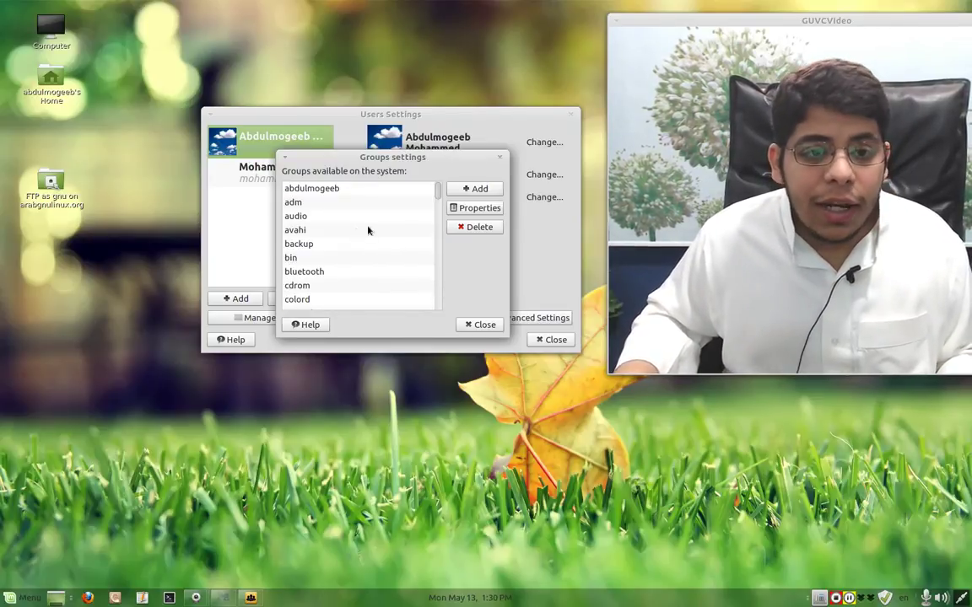
left_click(341, 190)
left_click(475, 208)
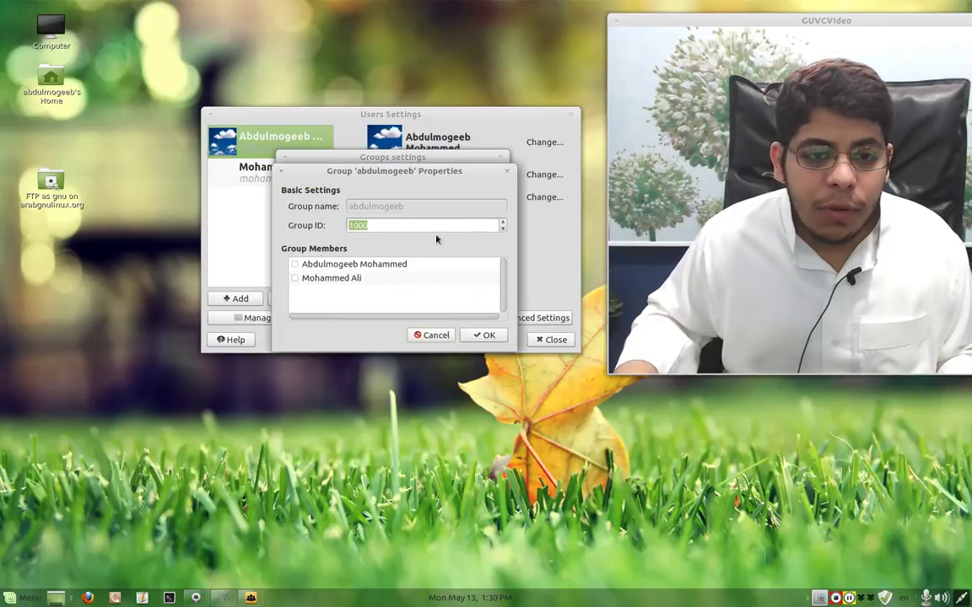
left_click(298, 267)
left_click(297, 279)
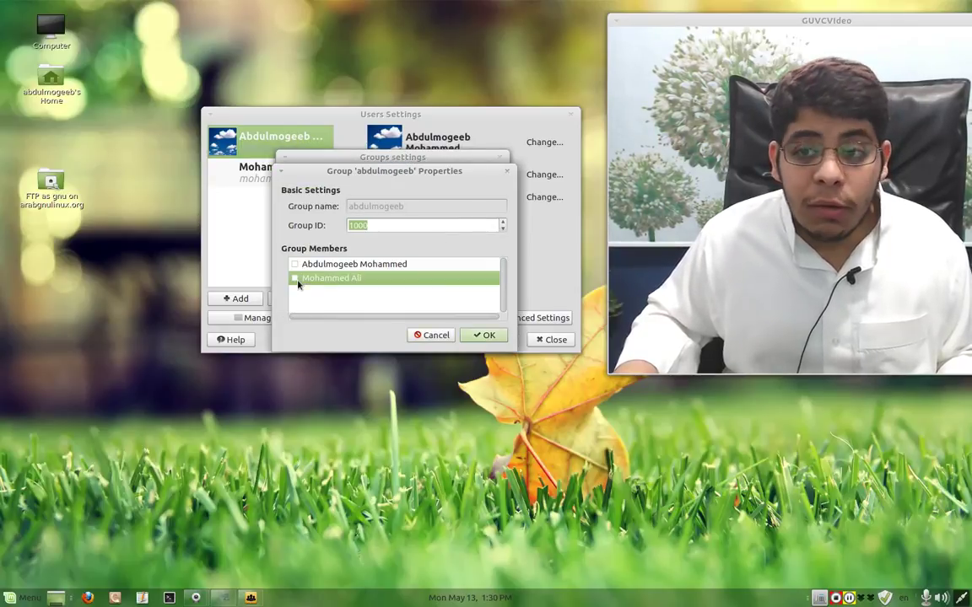
left_click(432, 336)
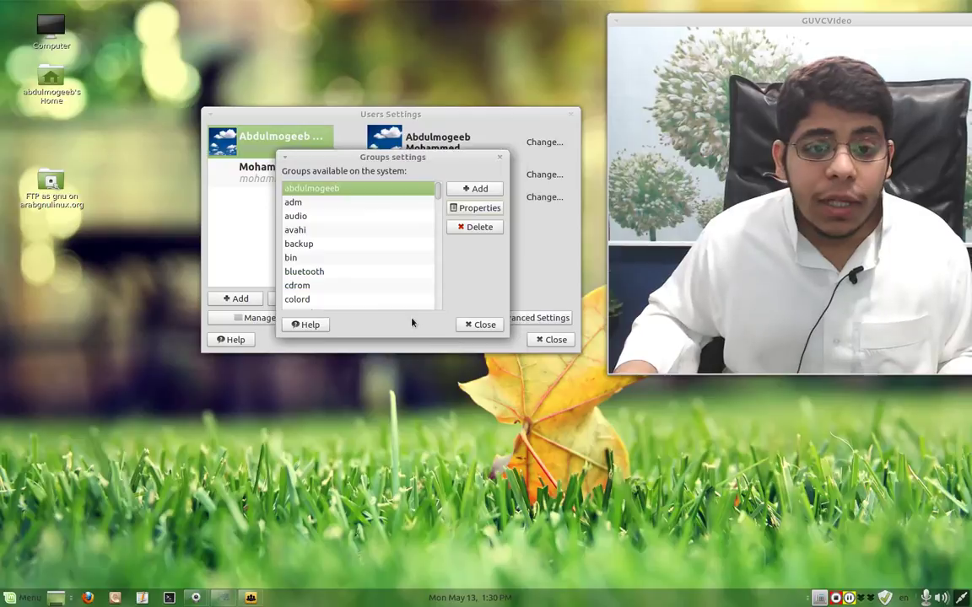
left_click(324, 244)
left_click(475, 208)
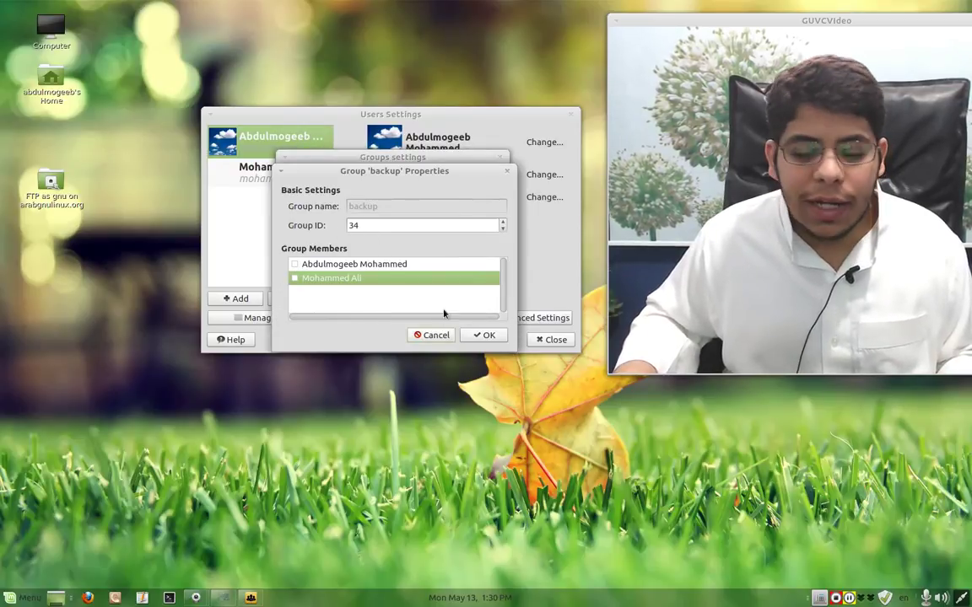
double_click(387, 225)
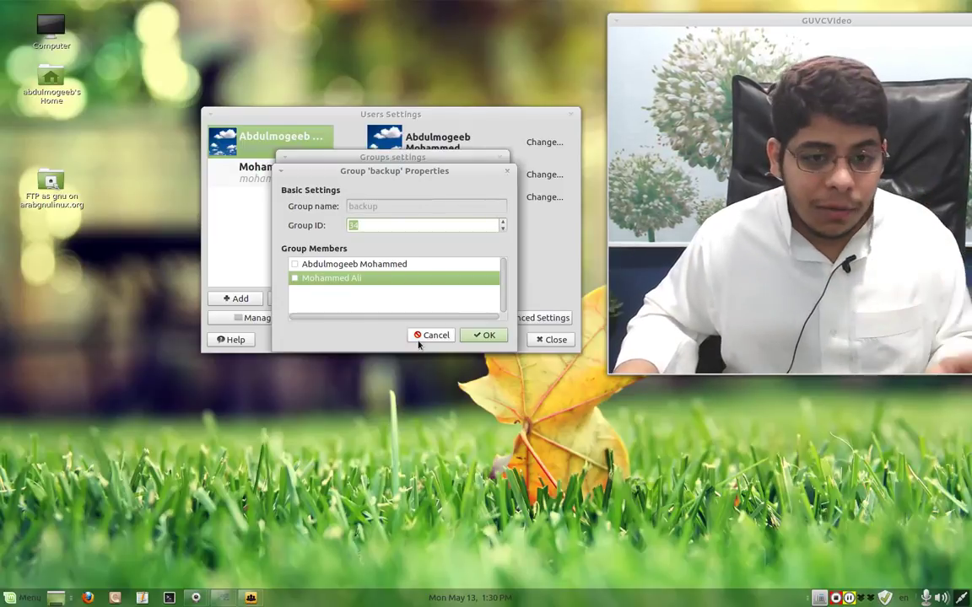
left_click(437, 338)
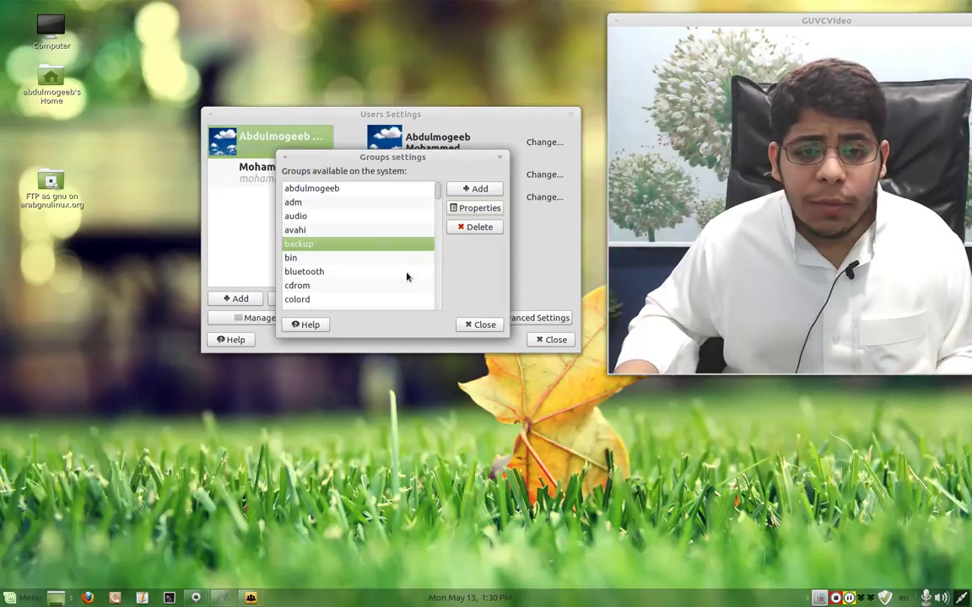
left_click(477, 188)
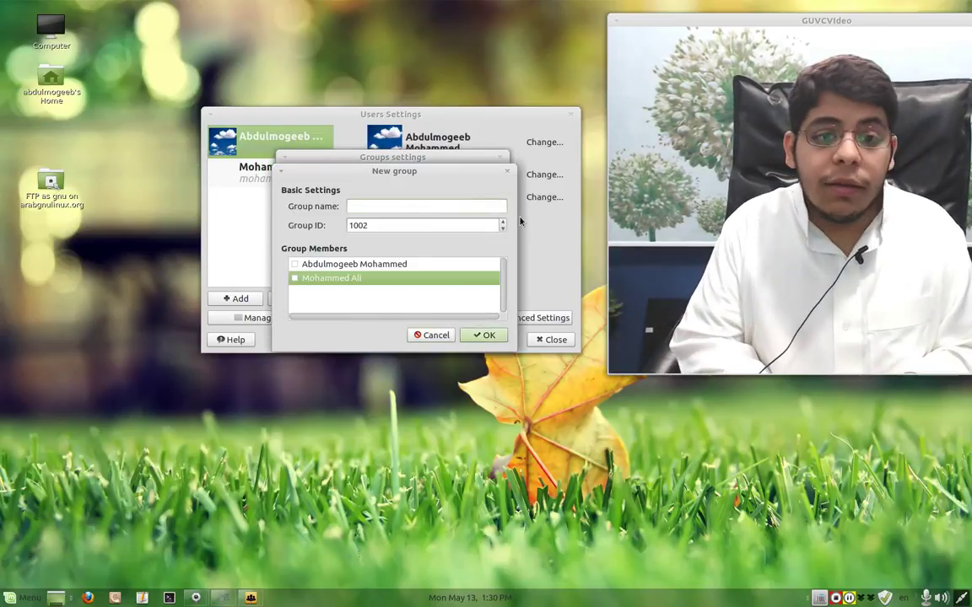
- Name the new group 'My family', tick the second user as a member, and try creating it
key("alt+shift")
type("ك")
key("BackSpace")
key("alt+shift")
type("My")
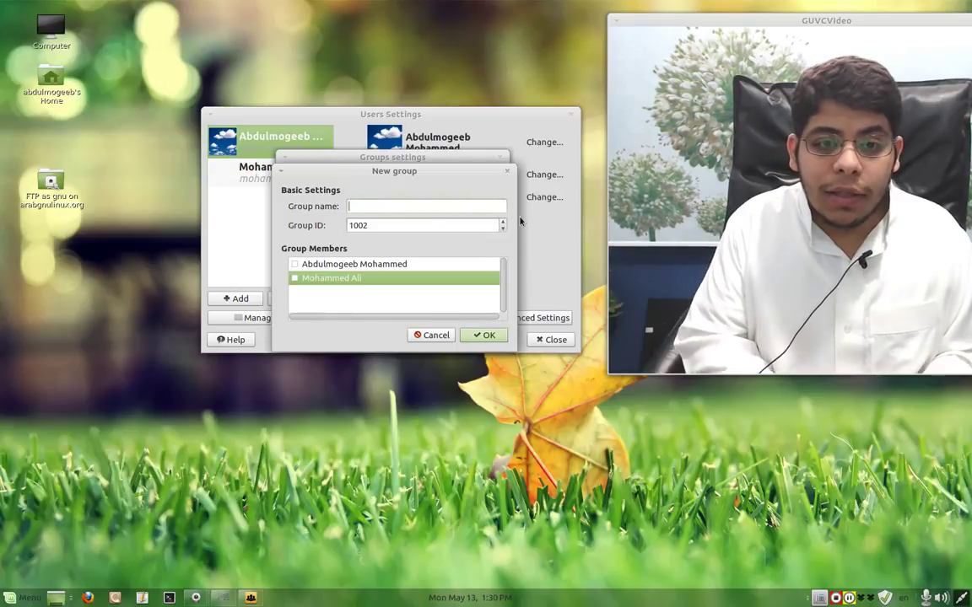
type(" Fa")
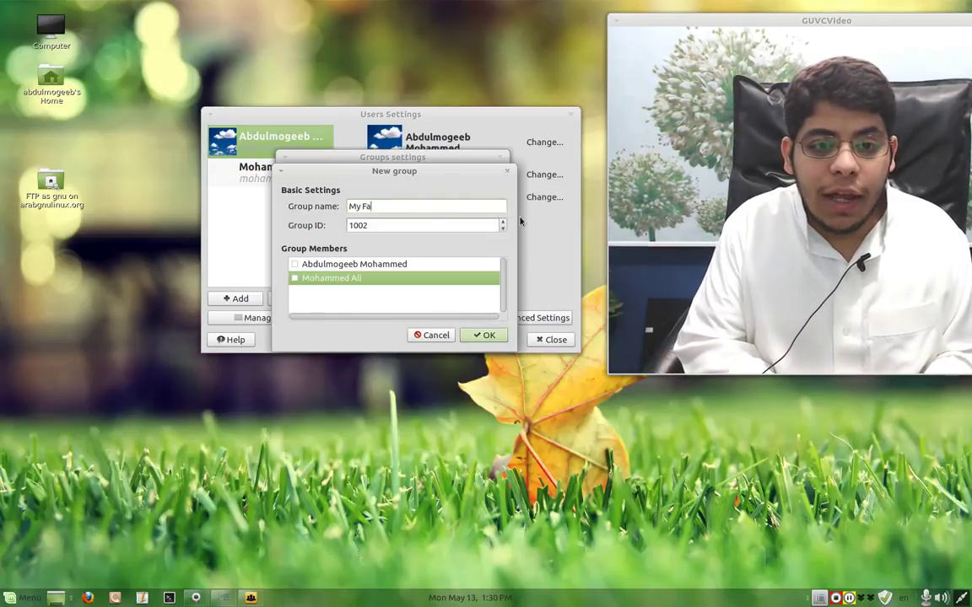
key("BackSpace")
key("BackSpace")
key("BackSpace")
type("fam")
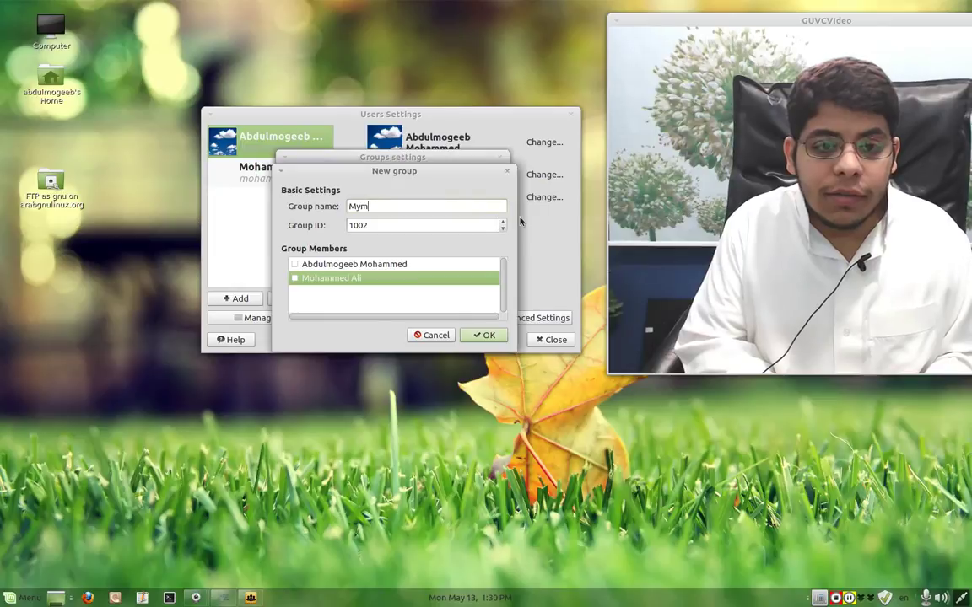
type("ily")
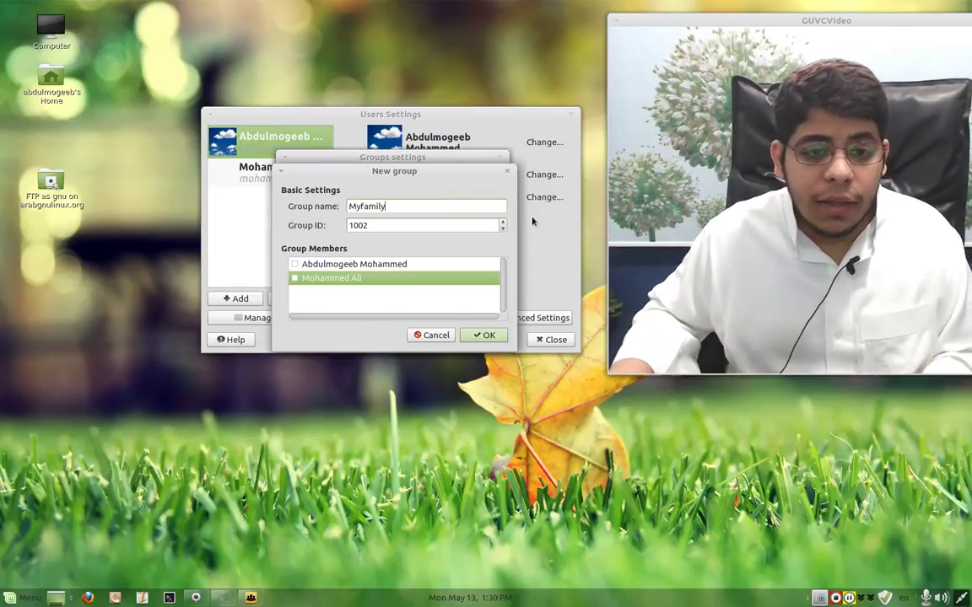
left_click(296, 277)
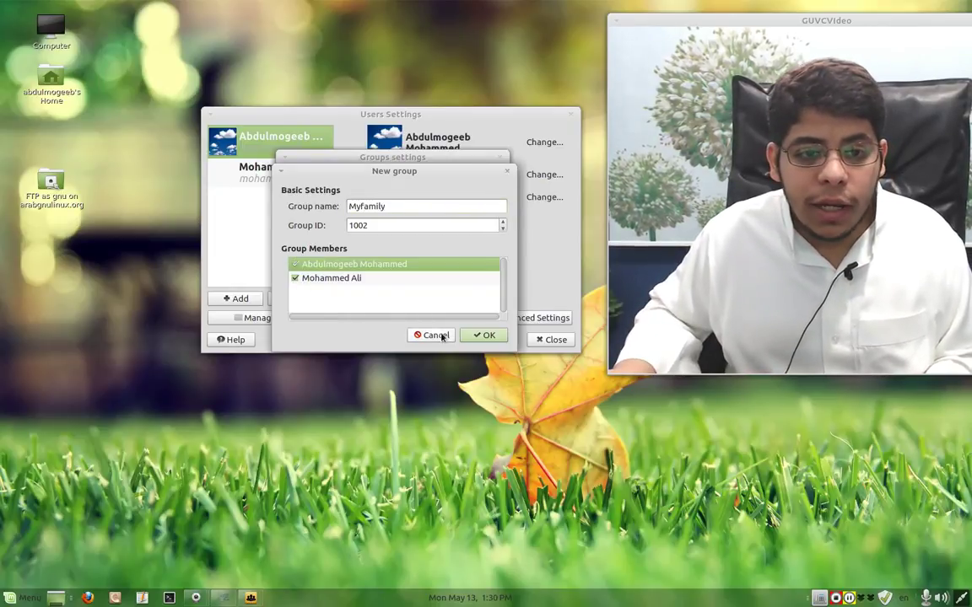
left_click(485, 336)
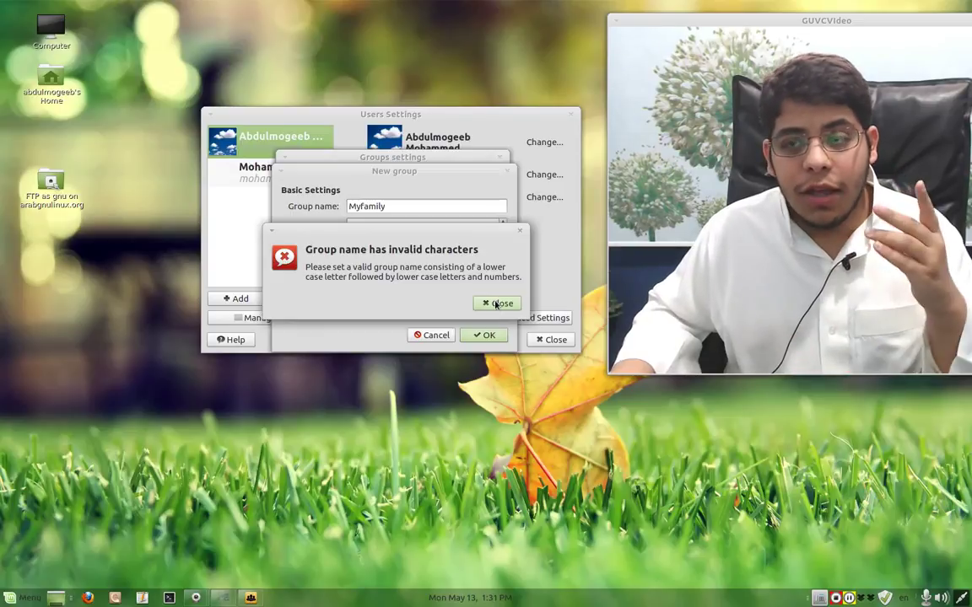
- After the invalid-characters error, rename it to lowercase 'myfamily', create it, and close the groups list
left_click(497, 304)
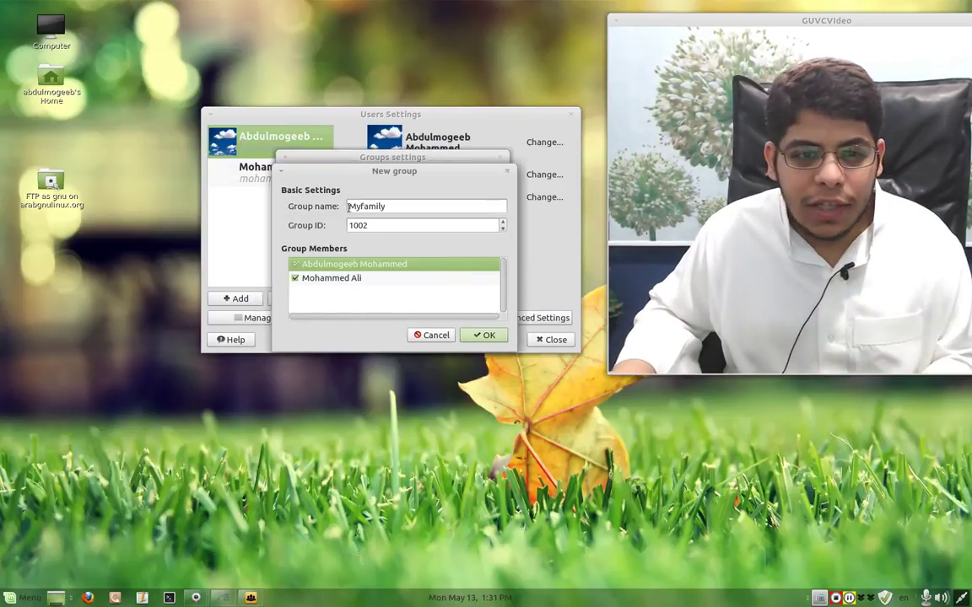
left_click(355, 206)
key("BackSpace")
type("m")
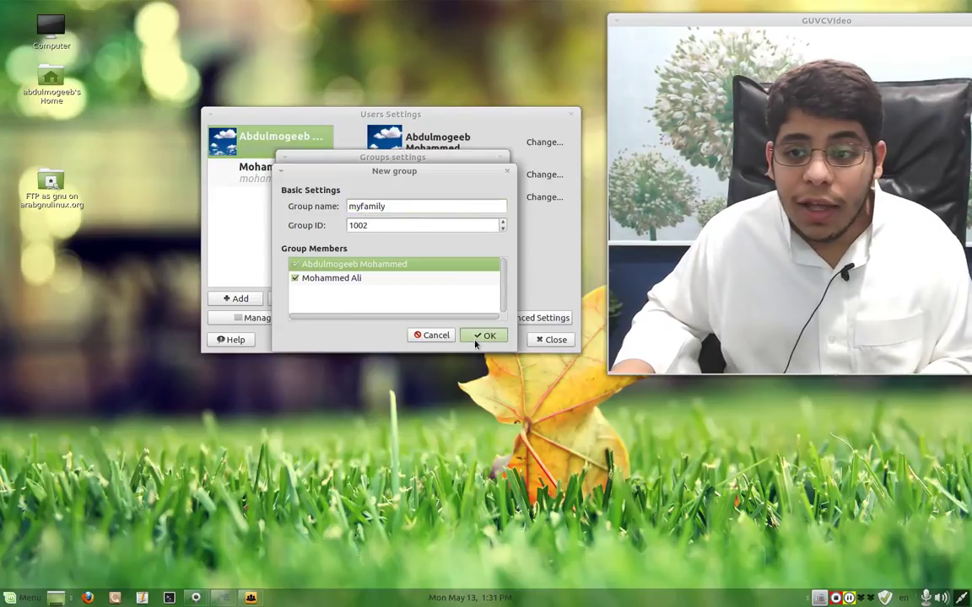
left_click(477, 342)
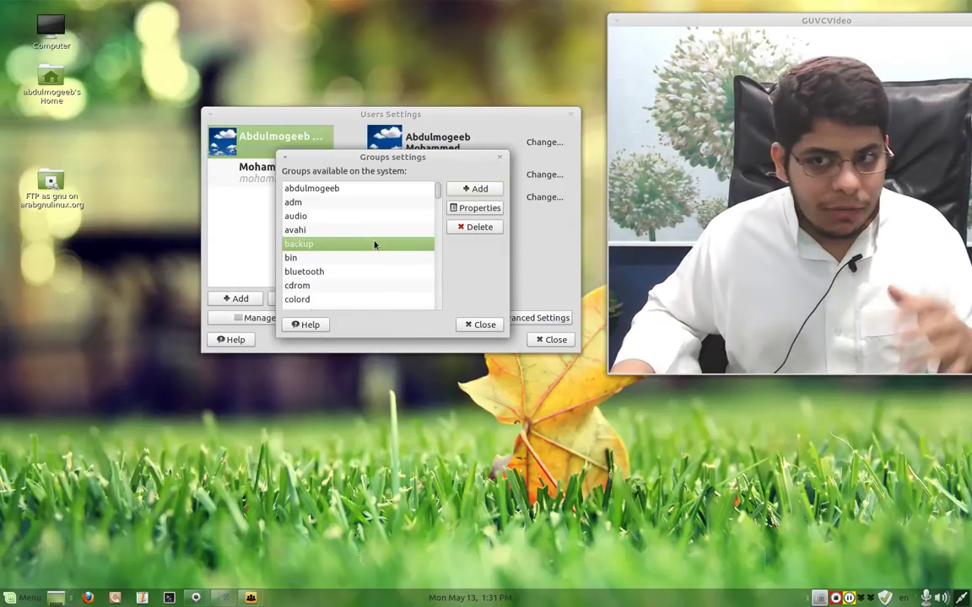
left_click(471, 326)
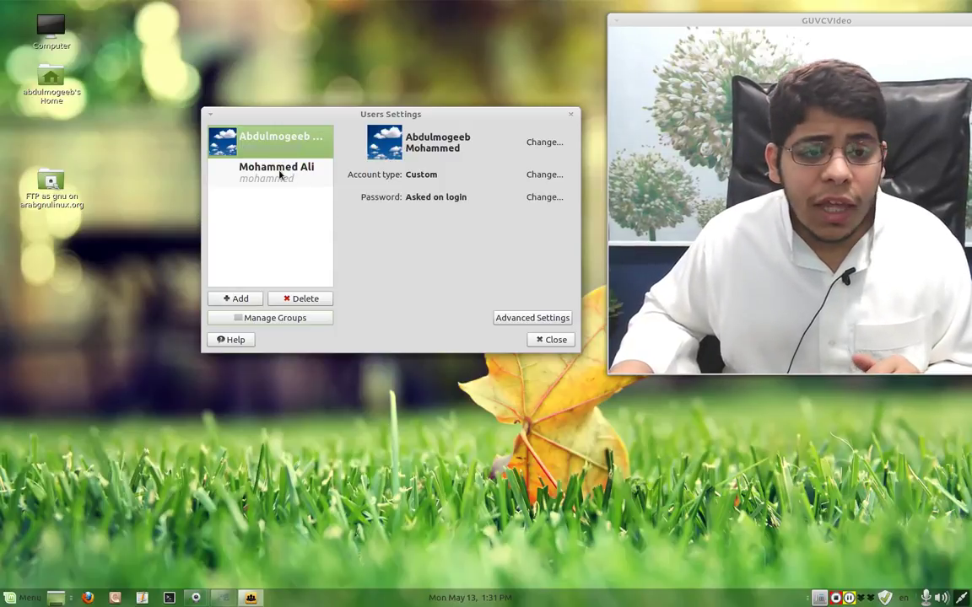
- Select the second account and replace the surname in its Full Name with the new surname
left_click(282, 167)
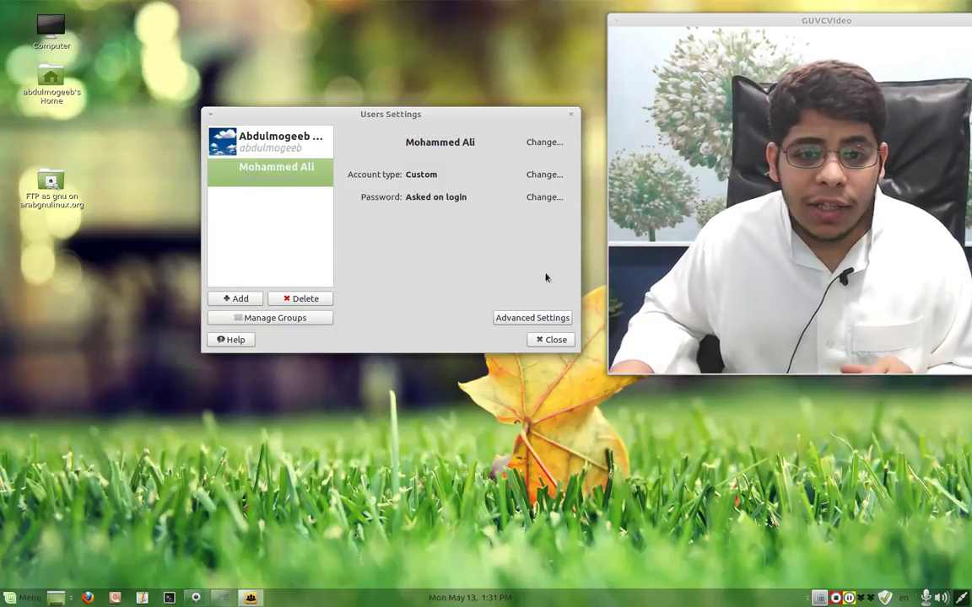
left_click(530, 146)
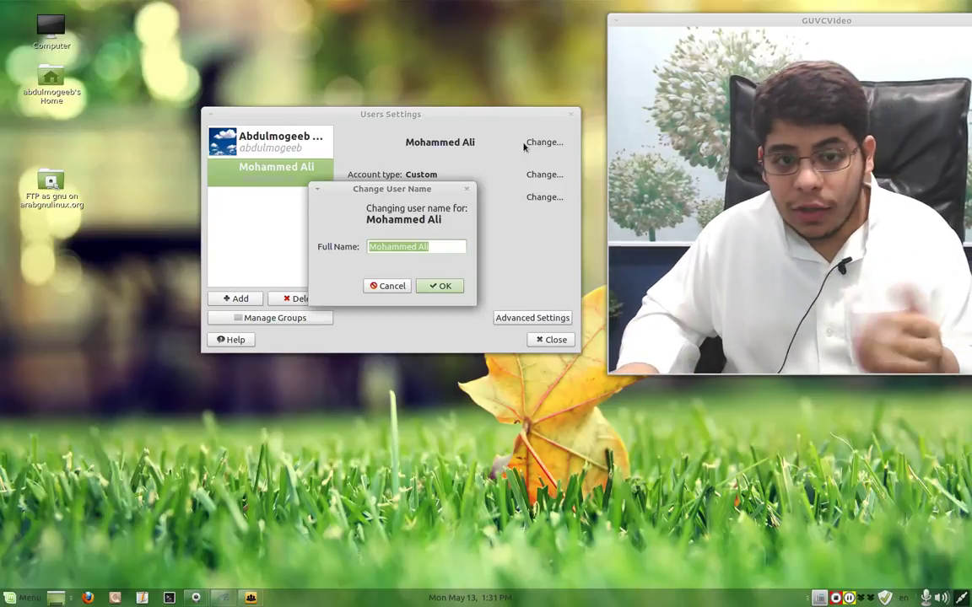
left_click(419, 253)
key("BackSpace")
key("BackSpace")
key("BackSpace")
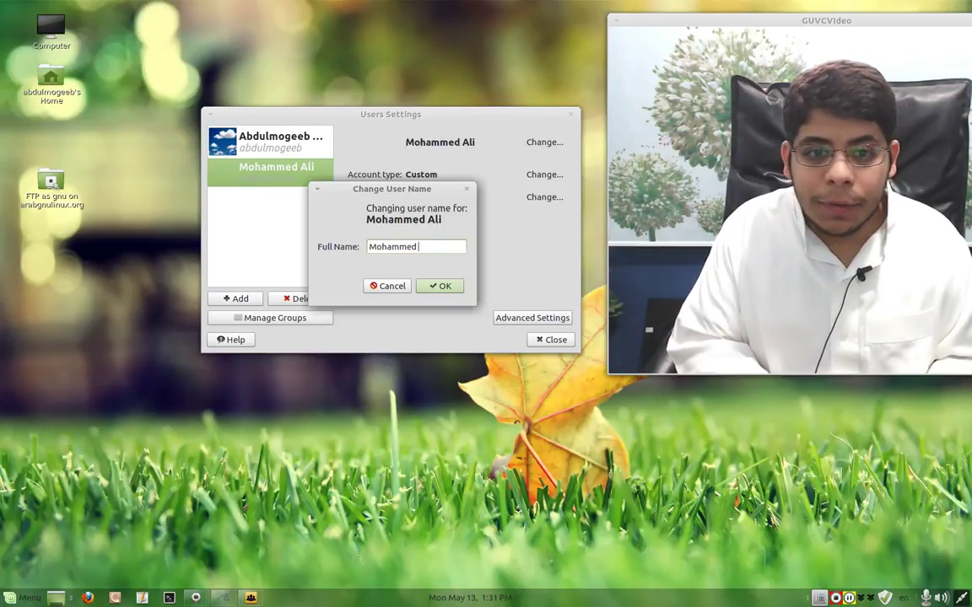
type("Ahmad")
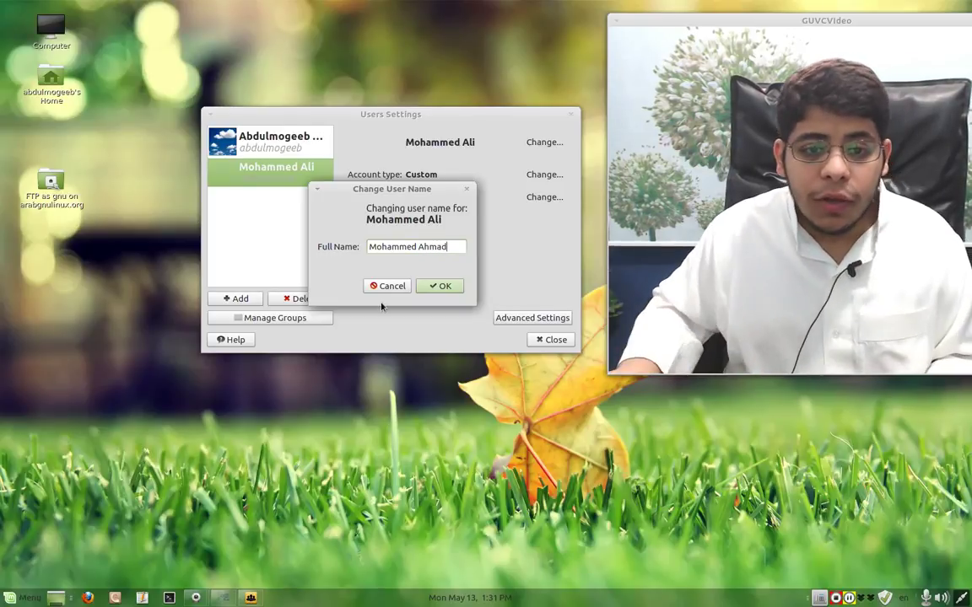
left_click(444, 286)
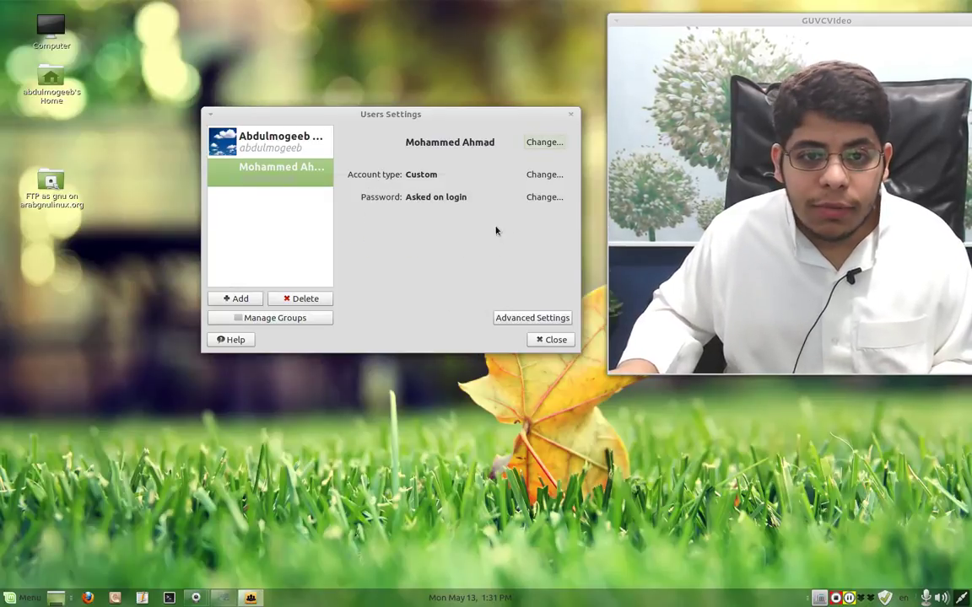
- Change the renamed user's account type from Custom to Desktop user, authorising with the admin password
left_click(526, 176)
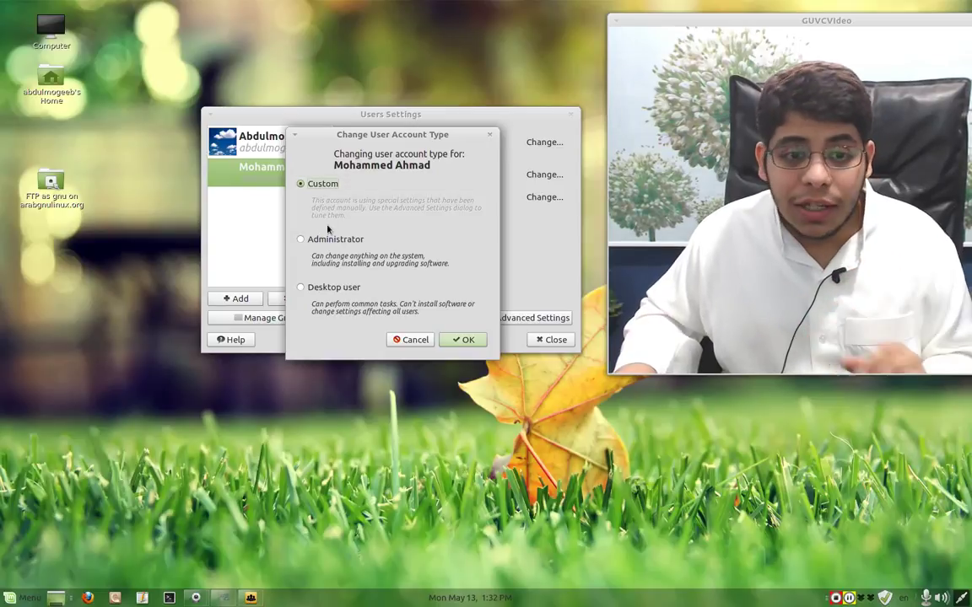
left_click(325, 242)
left_click(337, 289)
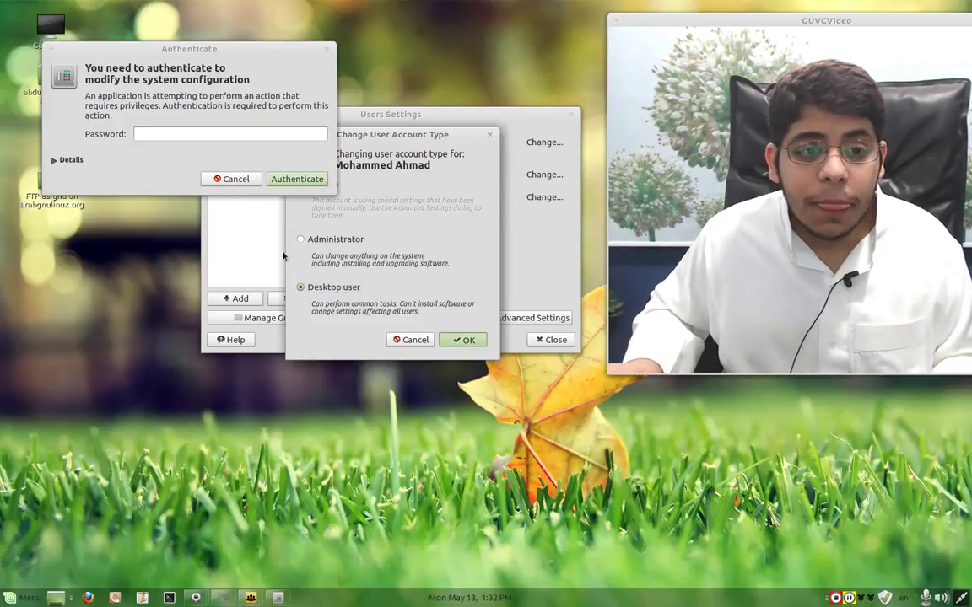
type("*****")
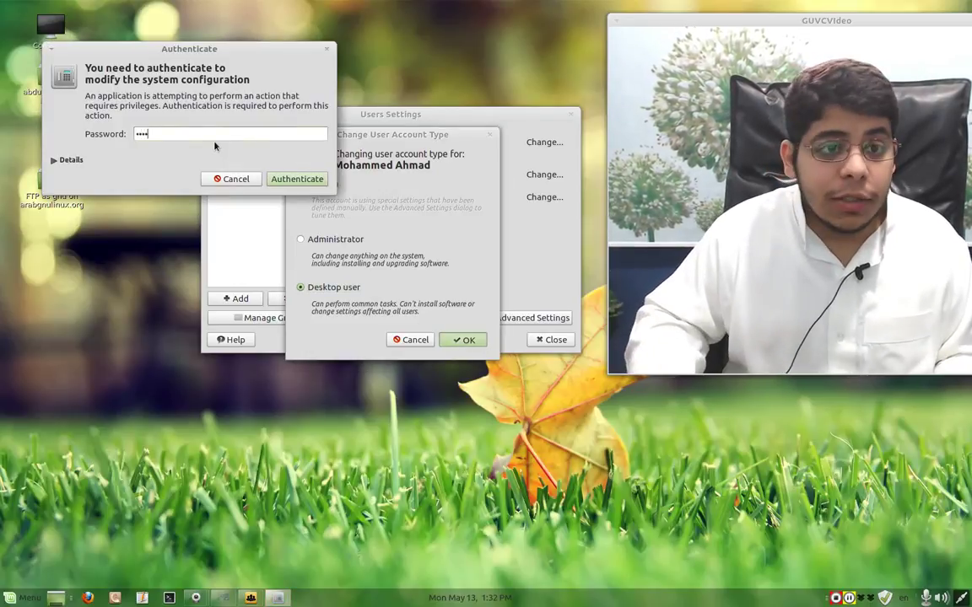
key("Return")
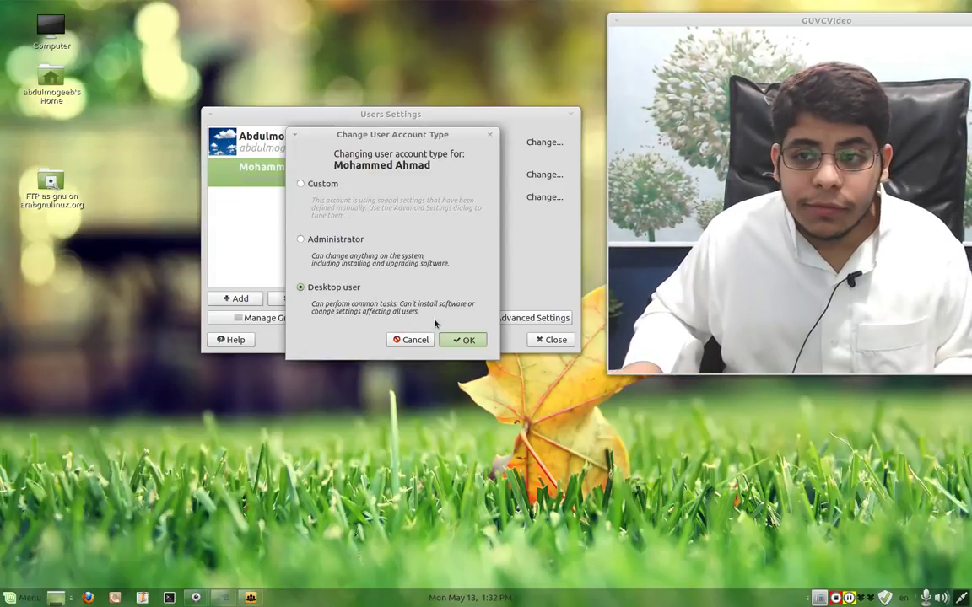
left_click(449, 339)
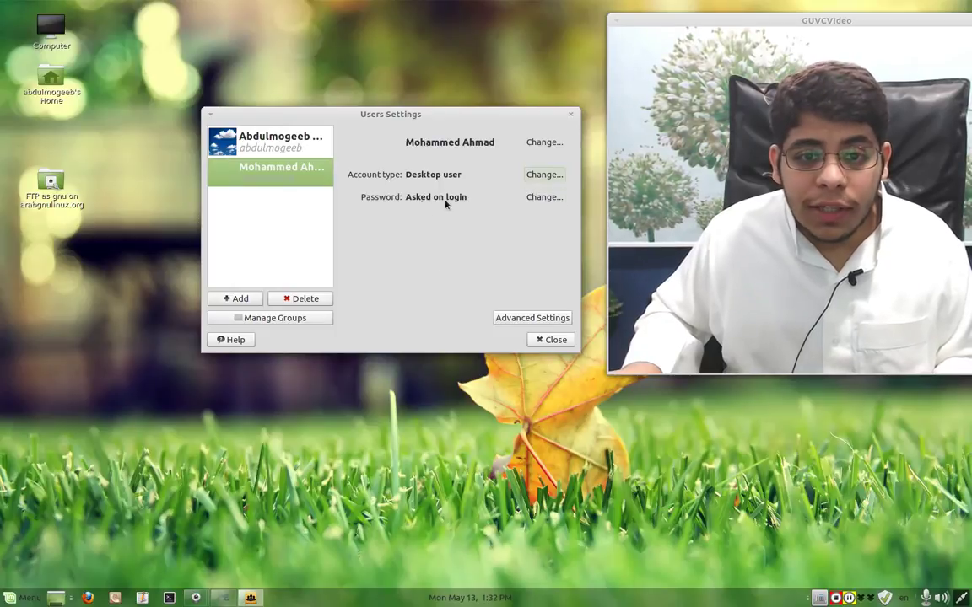
- Open the renamed user's password dialog and type a six-character password plus its confirmation
left_click(559, 199)
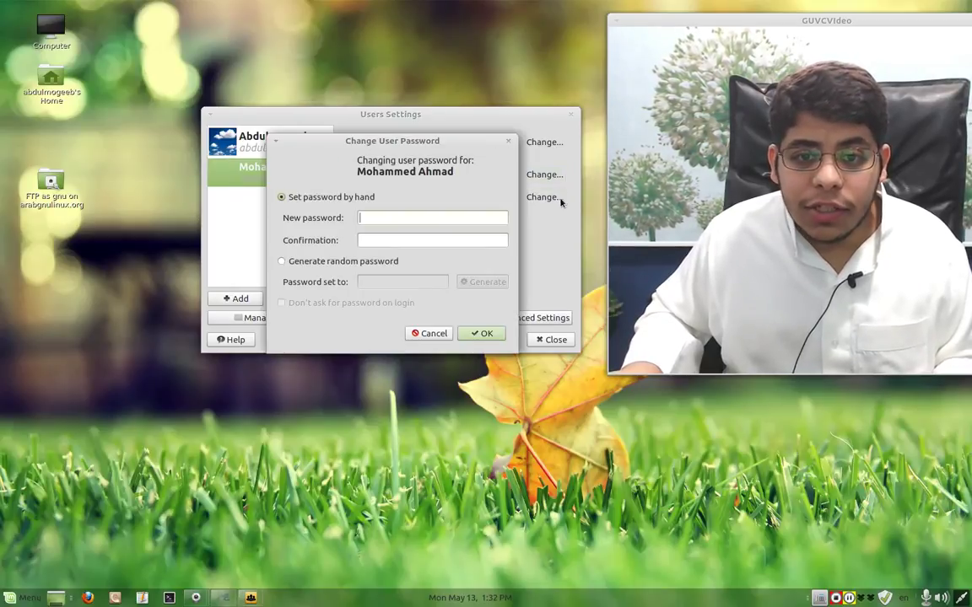
left_click_drag(349, 142, 84, 150)
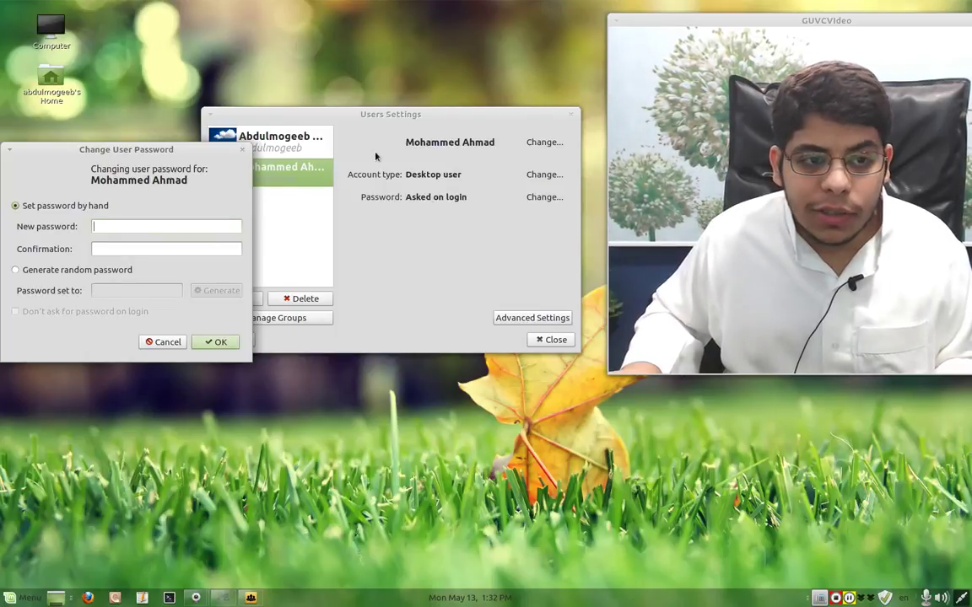
left_click_drag(182, 159, 436, 150)
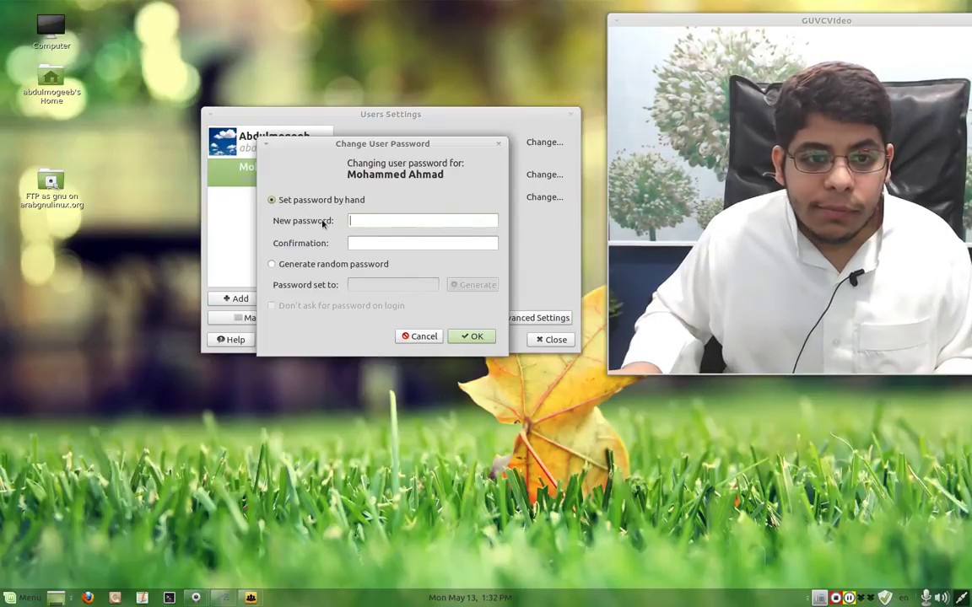
left_click(434, 222)
type("••••••")
key("Tab")
type("••••")
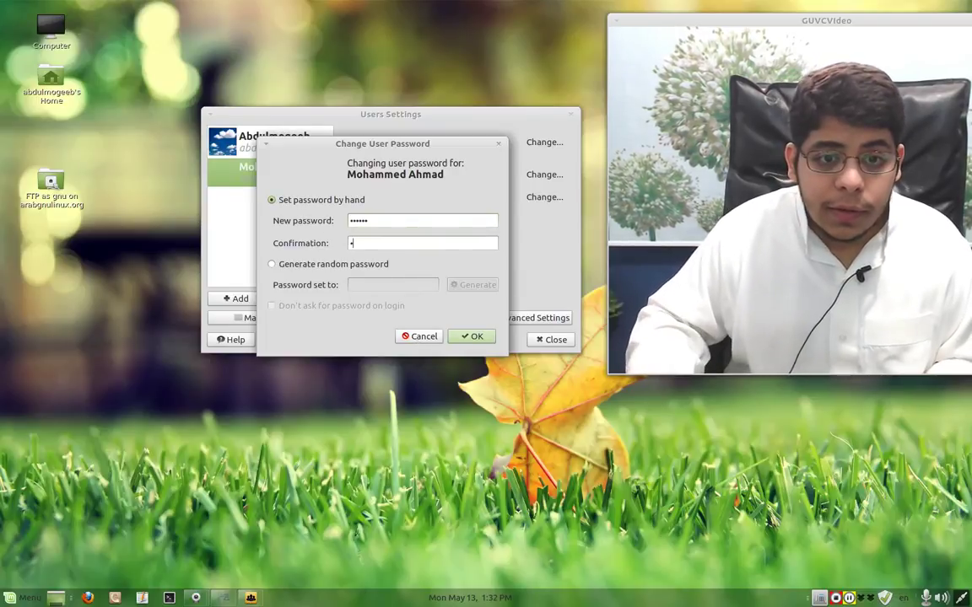
key("BackSpace")
key("BackSpace")
key("BackSpace")
key("BackSpace")
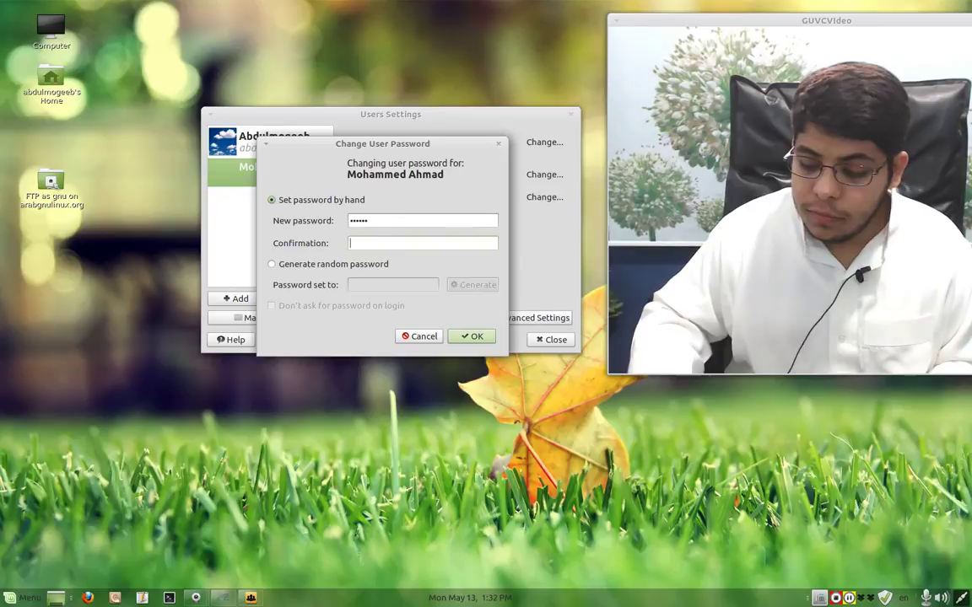
type("••••••")
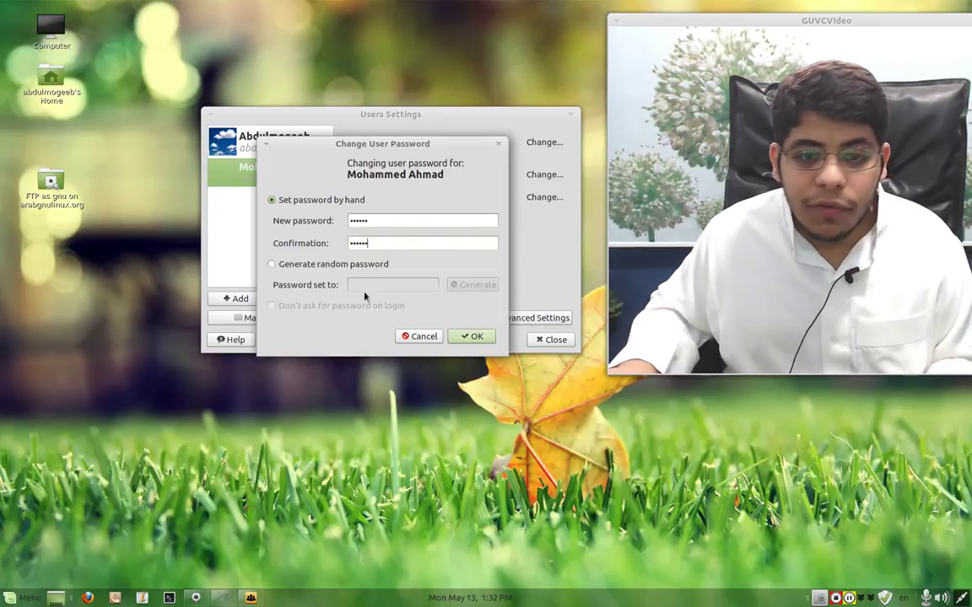
- Cancel the password change and briefly open then close the user's Advanced Settings
left_click(420, 336)
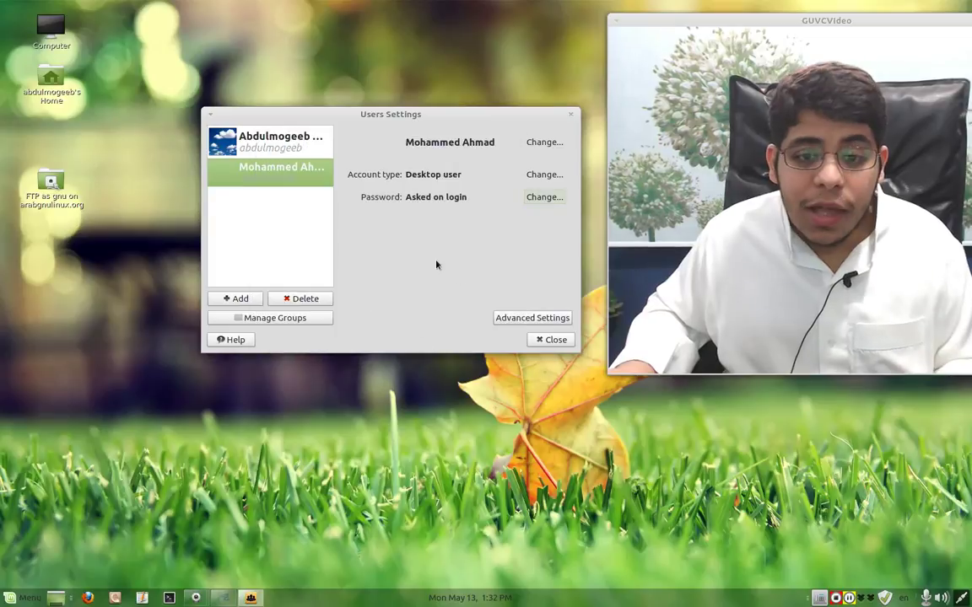
left_click(507, 318)
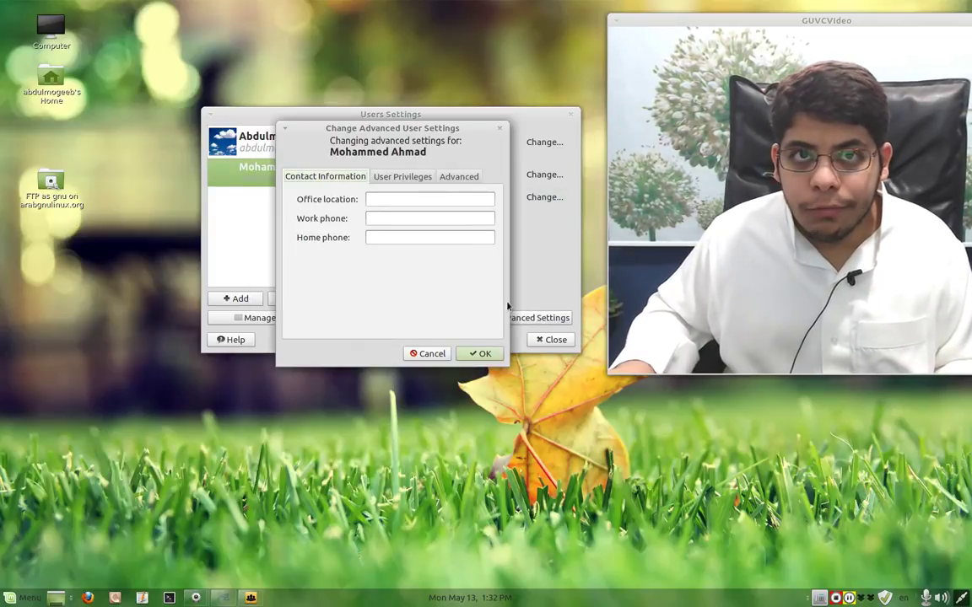
left_click_drag(331, 127, 351, 184)
key("Escape")
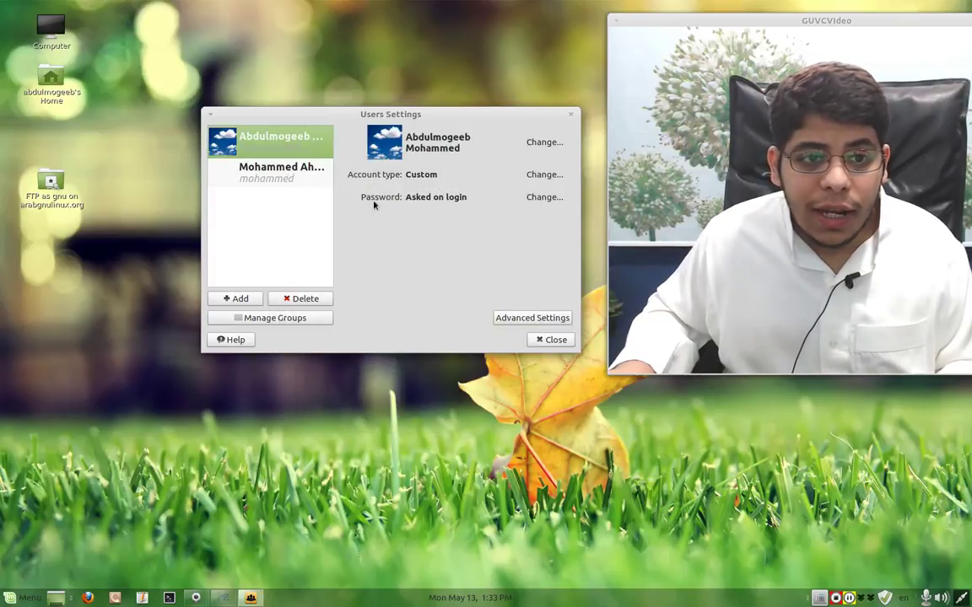
- Review the first account's Contact Information and User Privileges, then cancel without changes
left_click(529, 319)
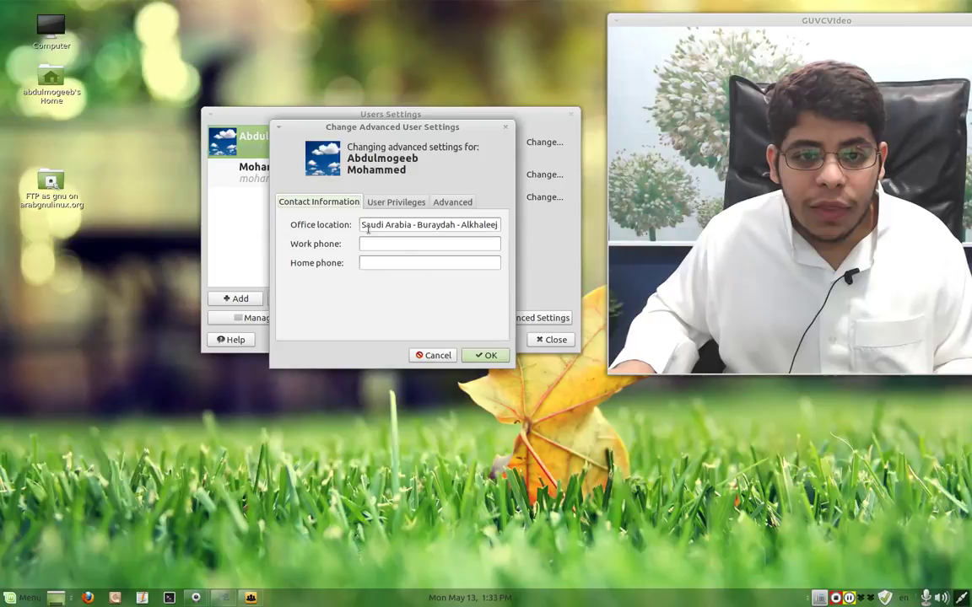
left_click_drag(371, 224, 509, 236)
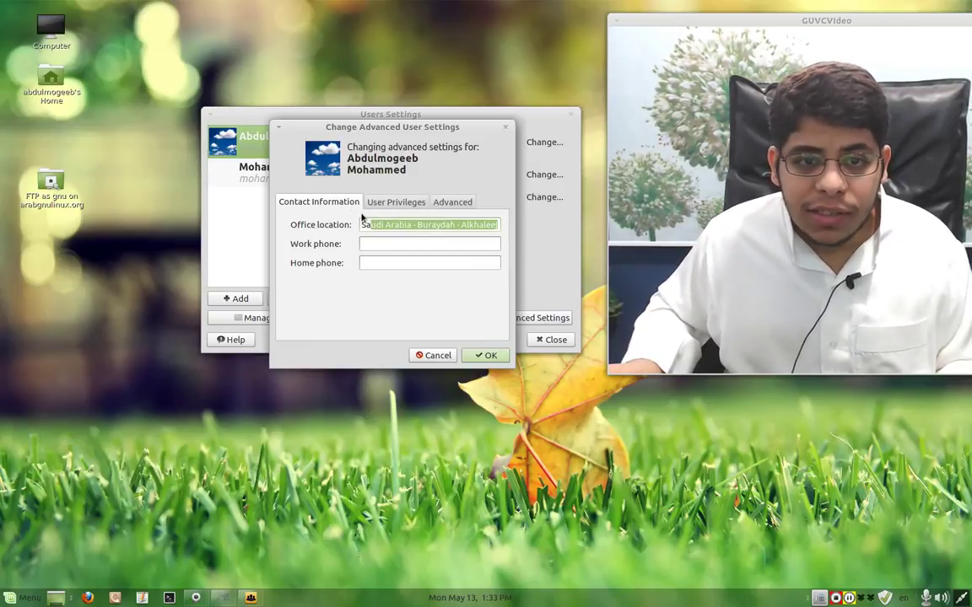
left_click(378, 207)
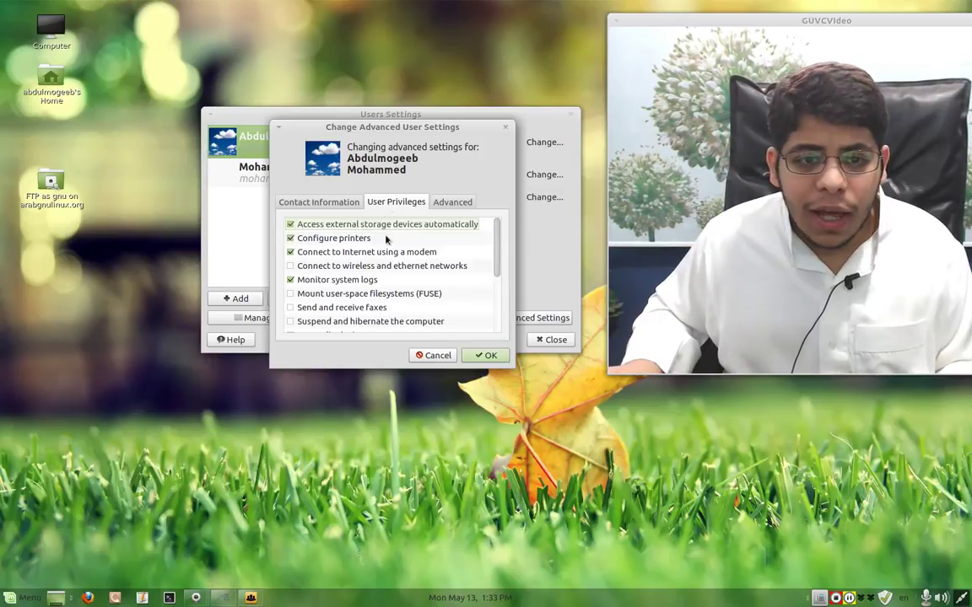
left_click(432, 355)
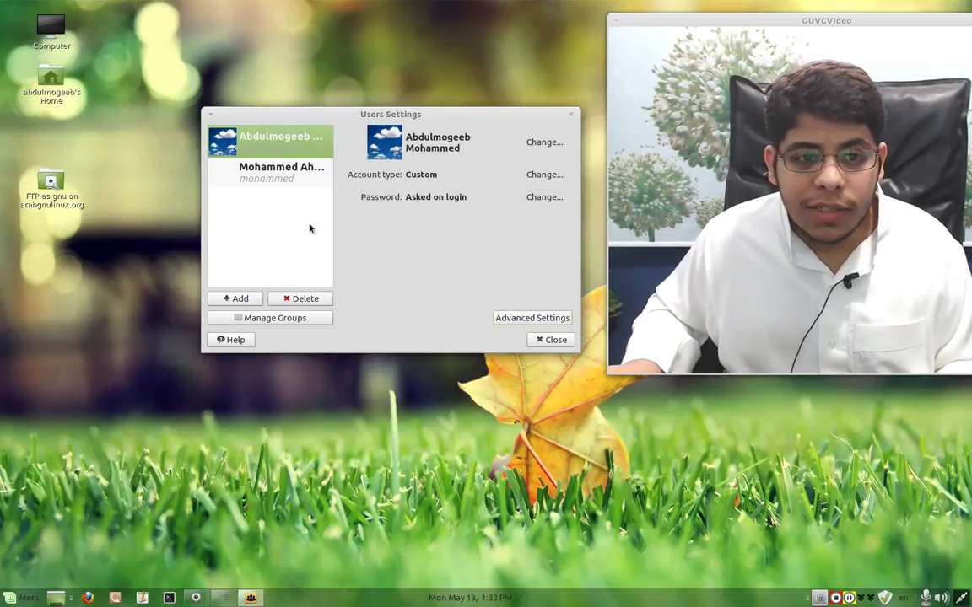
- Select the second account, open its Advanced Settings, and switch to the User Privileges tab
left_click(253, 169)
left_click(518, 317)
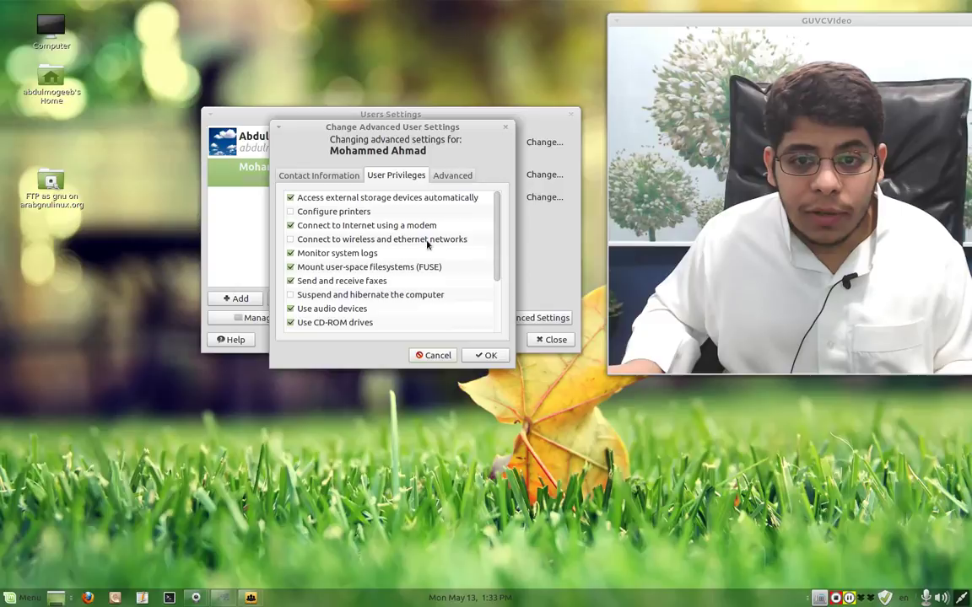
left_click(433, 355)
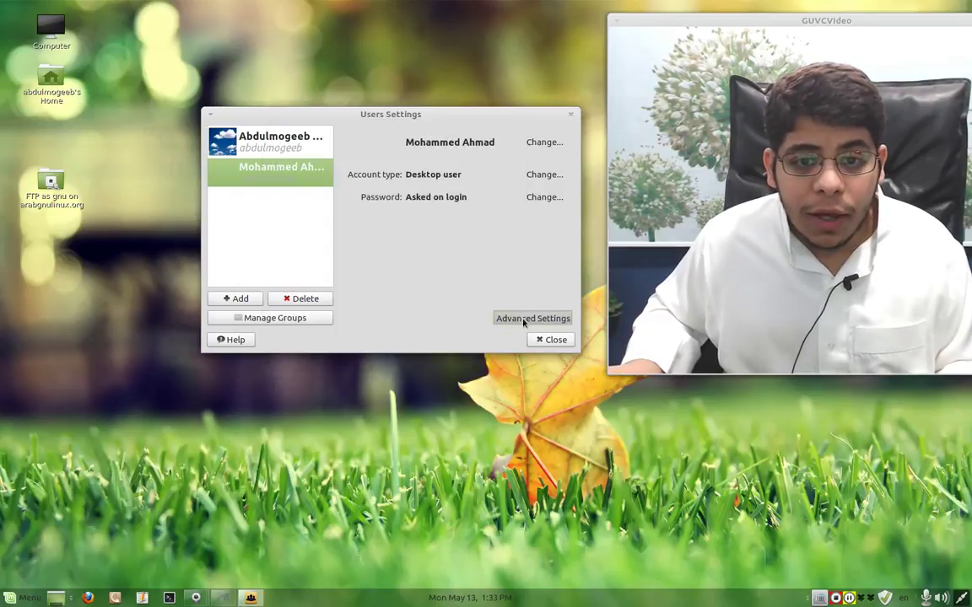
left_click(262, 150)
left_click(264, 168)
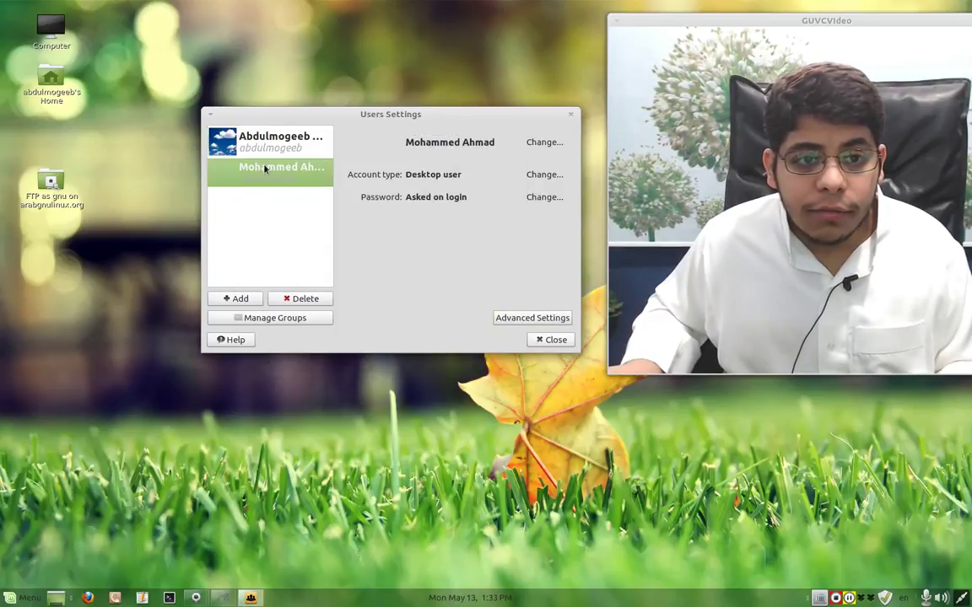
left_click(512, 317)
left_click(317, 176)
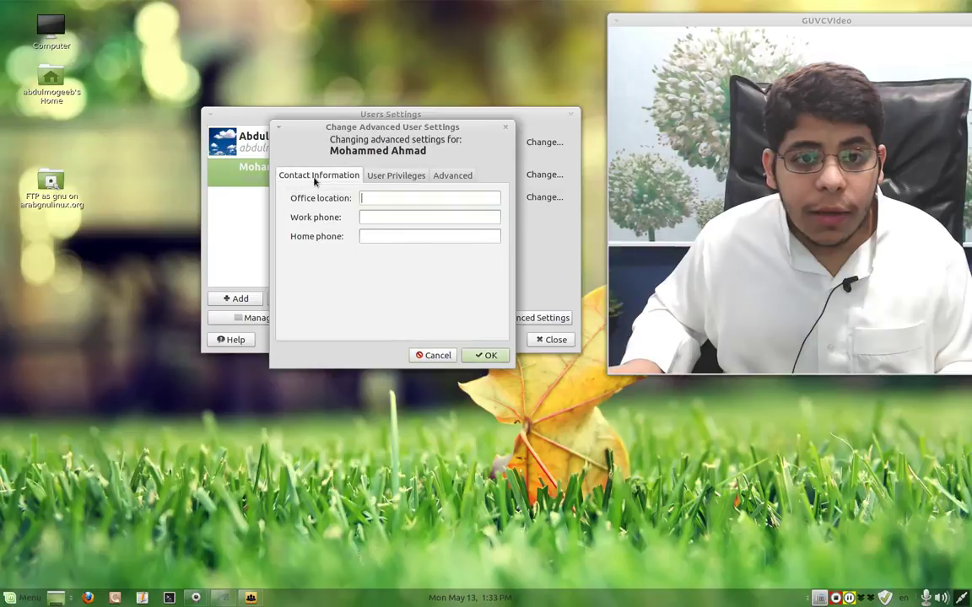
type("sdfg")
left_click(395, 179)
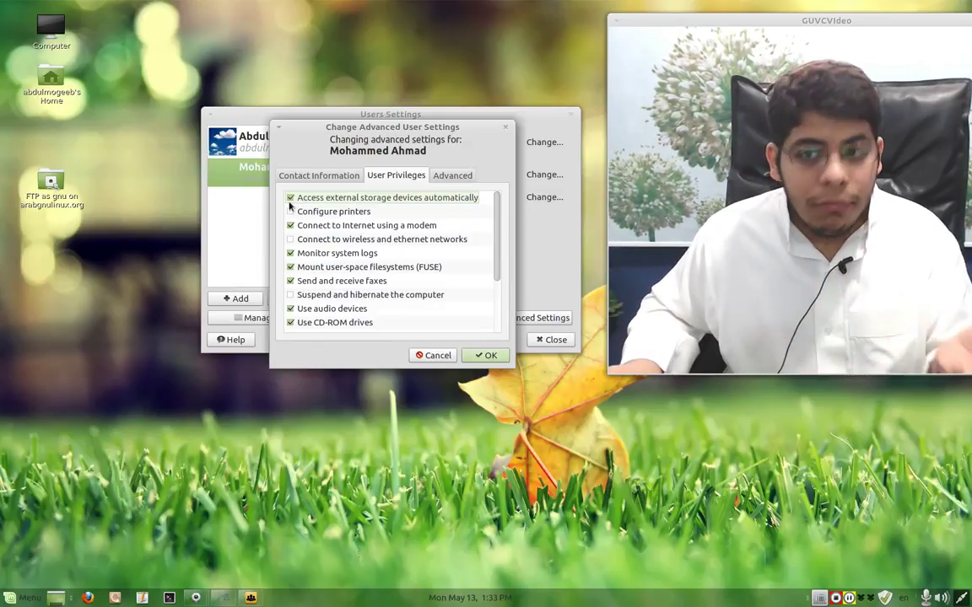
- Untick the external storage, Configure printers and fax privileges, also toggling network and system-log options
left_click(290, 200)
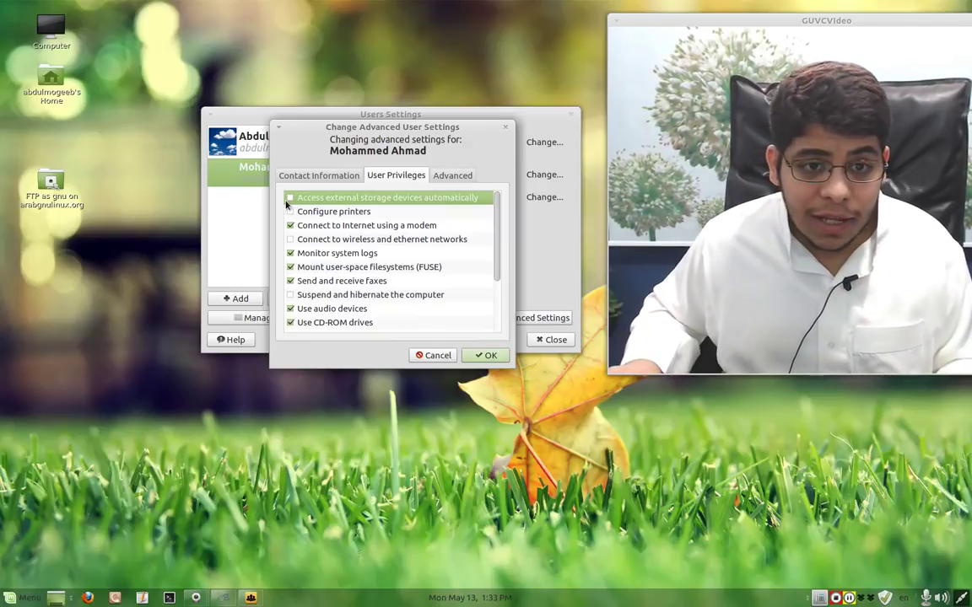
left_click(289, 213)
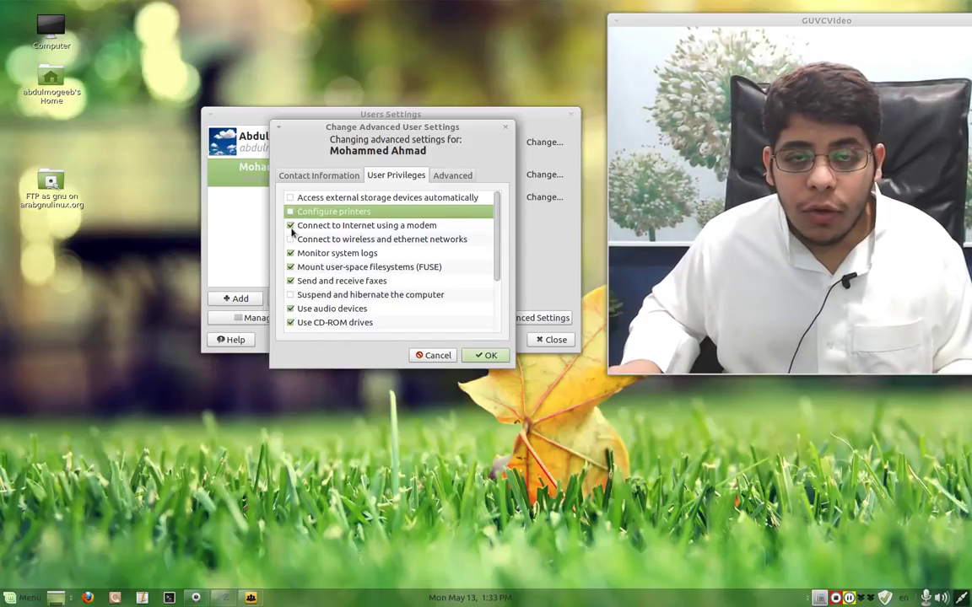
left_click(292, 227)
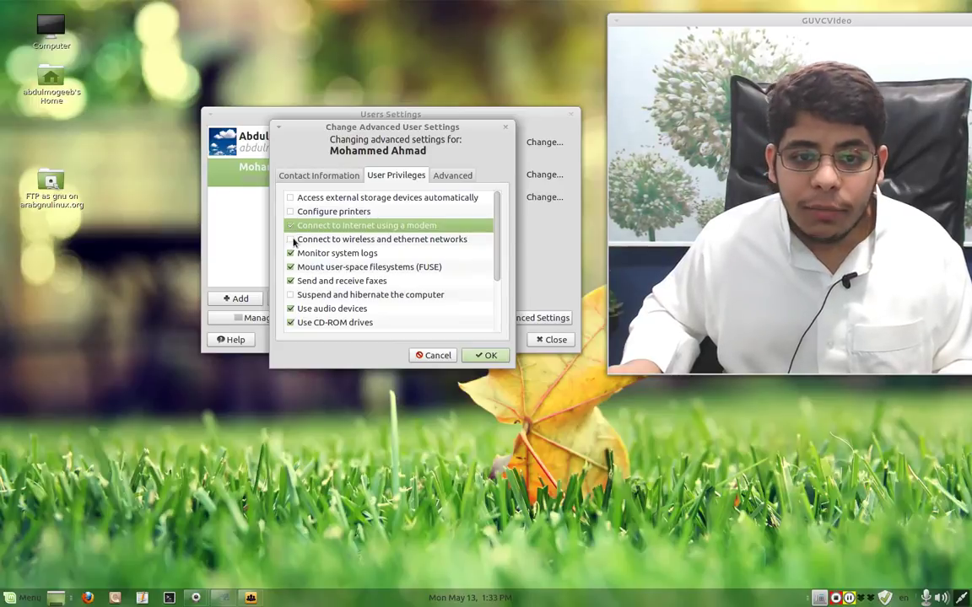
left_click(292, 240)
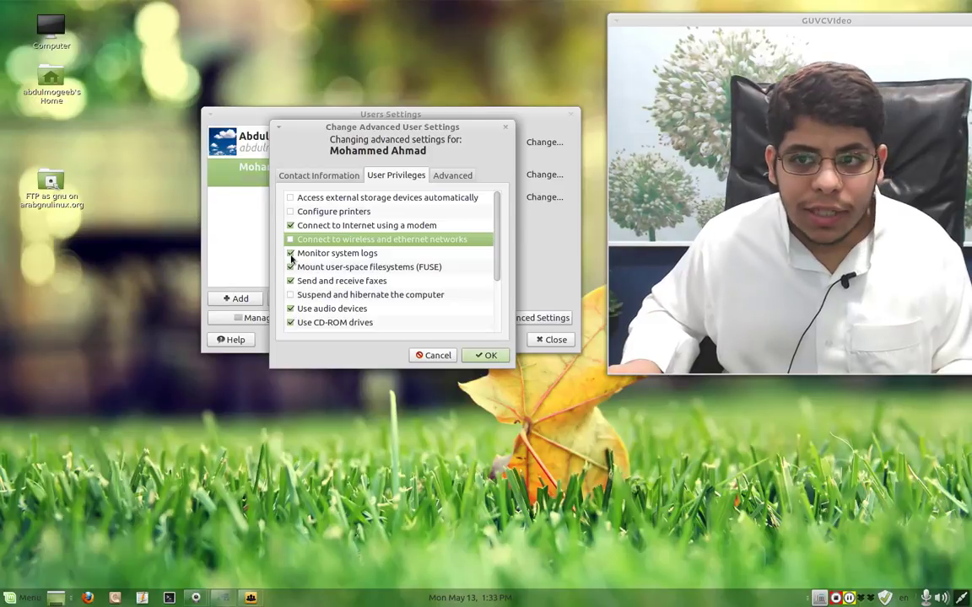
left_click(291, 254)
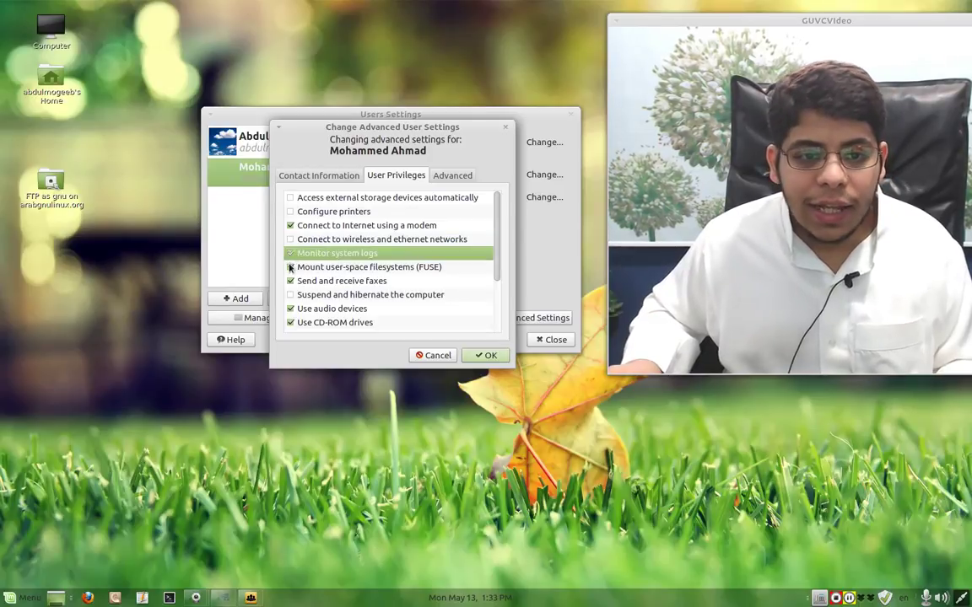
scroll(290, 268, "down", 1)
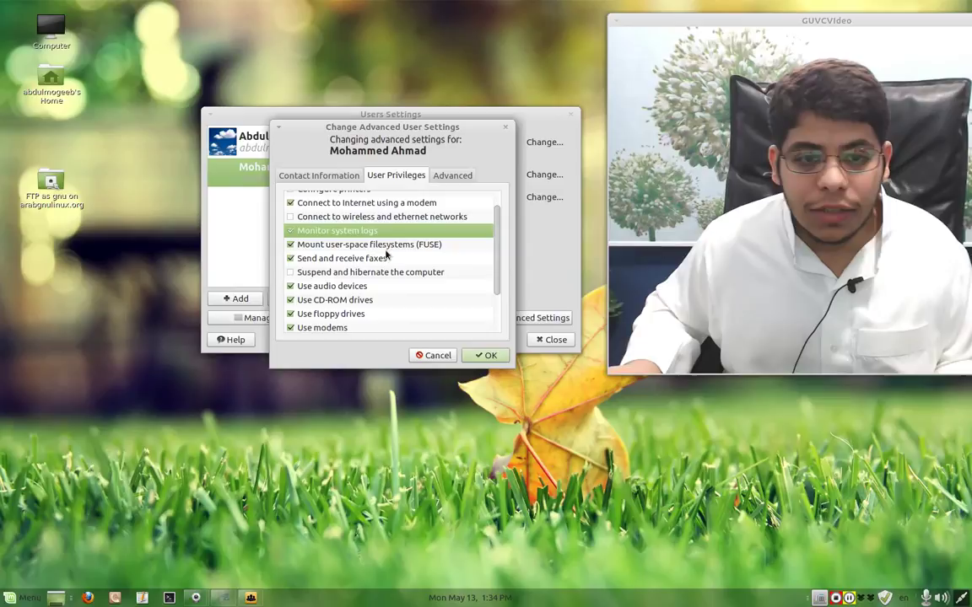
left_click(290, 259)
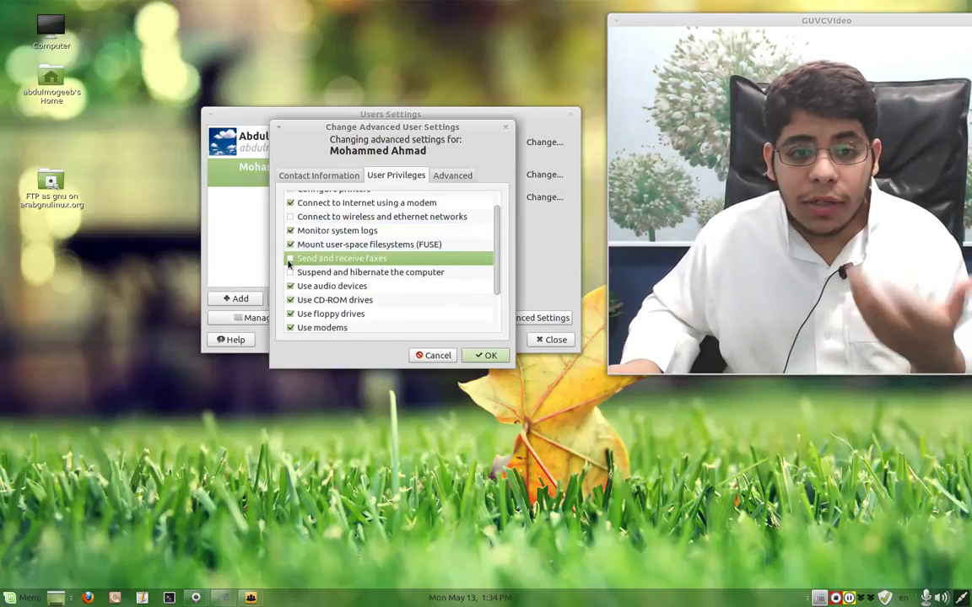
- Revoke the account's audio device, floppy drive, modem and tape drive privileges
scroll(292, 258, "down", 1)
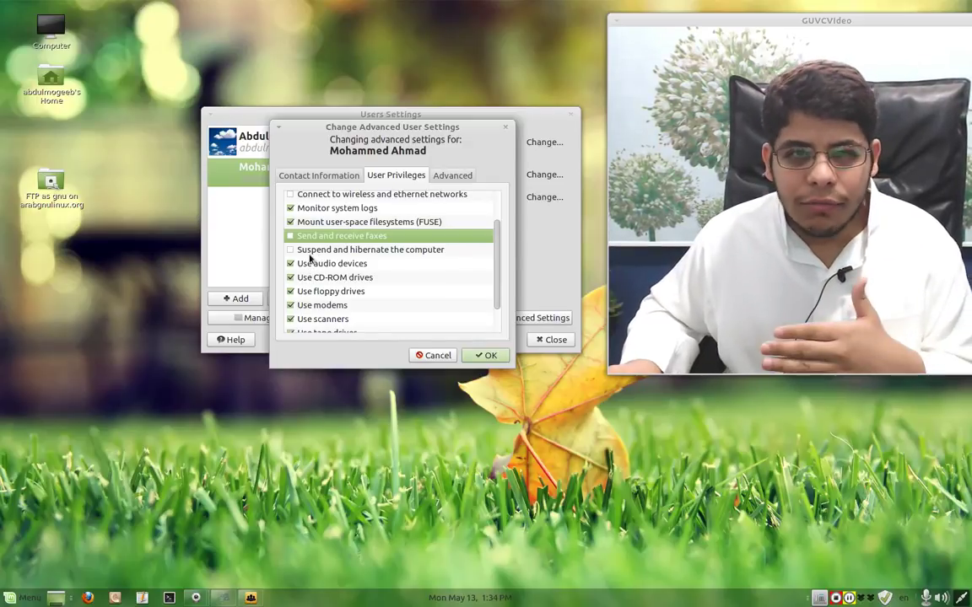
left_click(290, 264)
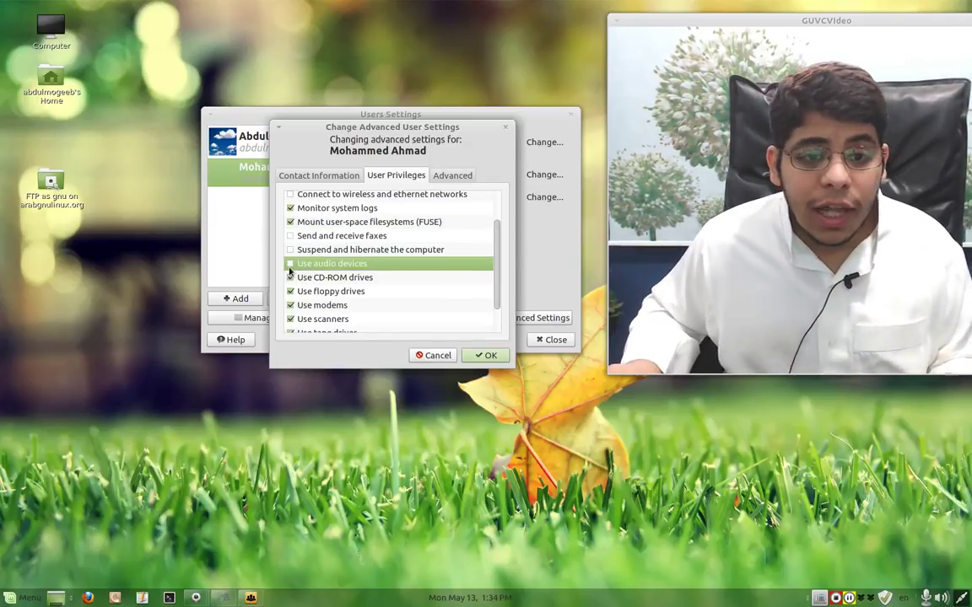
left_click(290, 279)
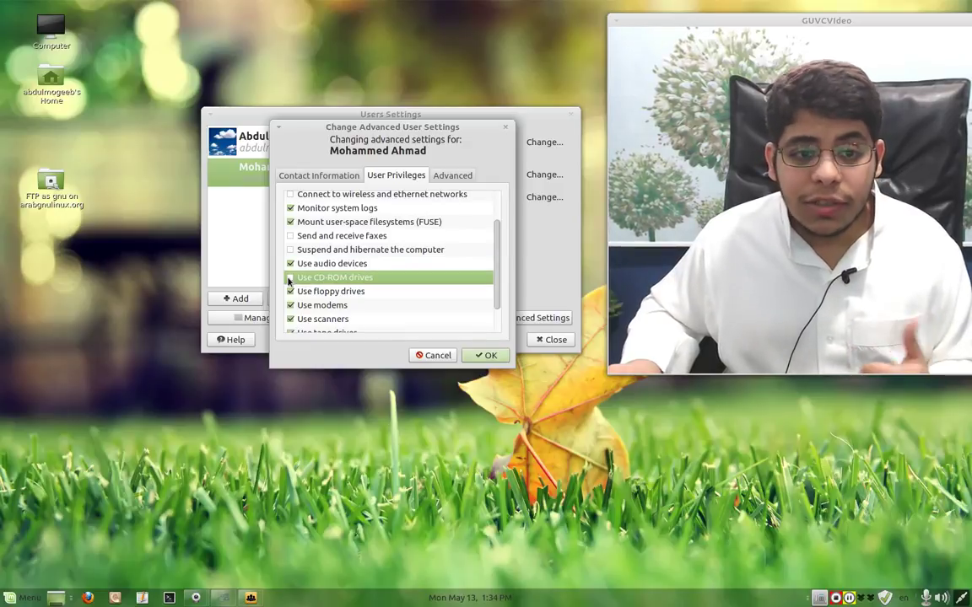
left_click(290, 292)
scroll(288, 287, "down", 1)
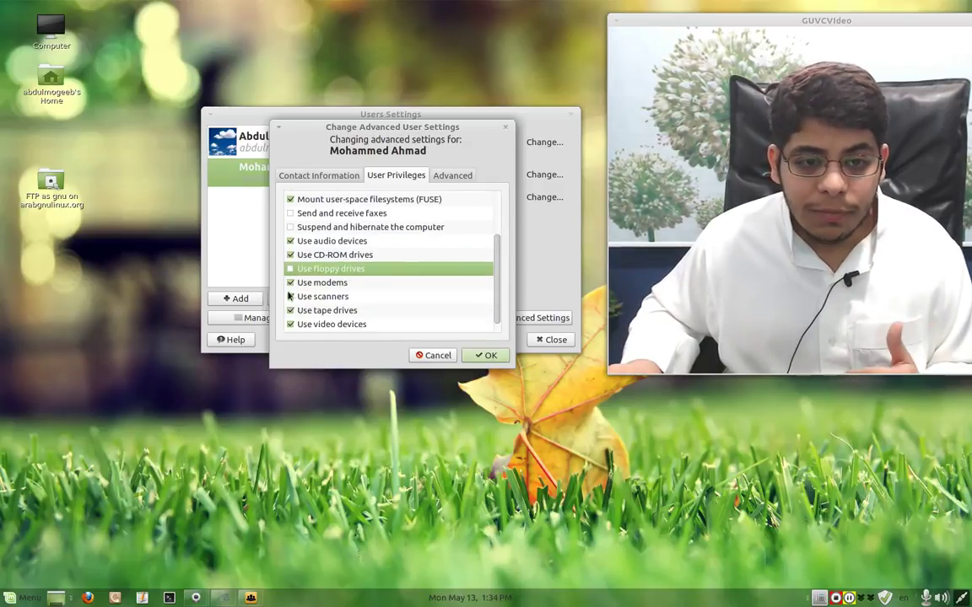
left_click(290, 284)
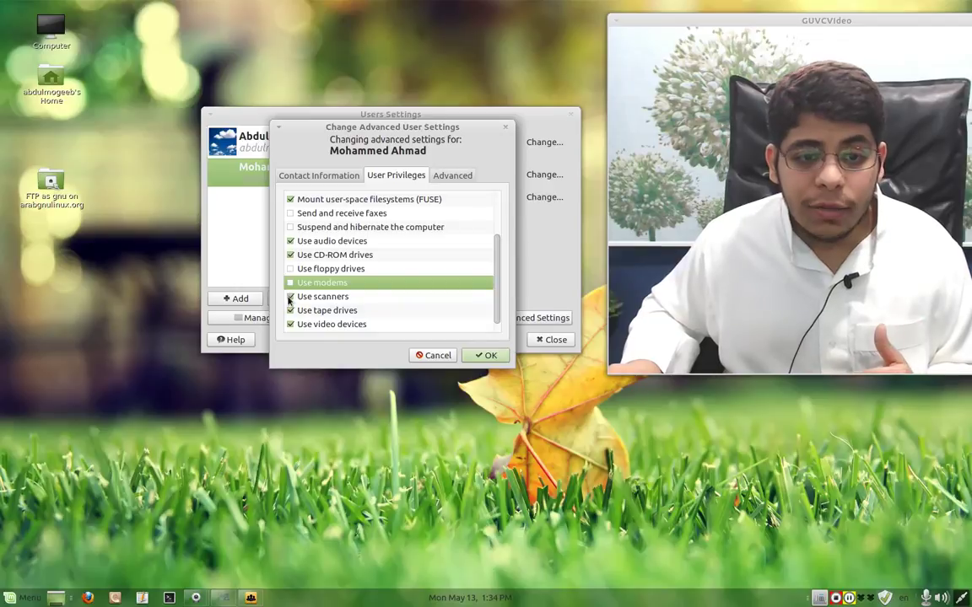
left_click(301, 297)
scroll(301, 297, "down", 1)
left_click(367, 298)
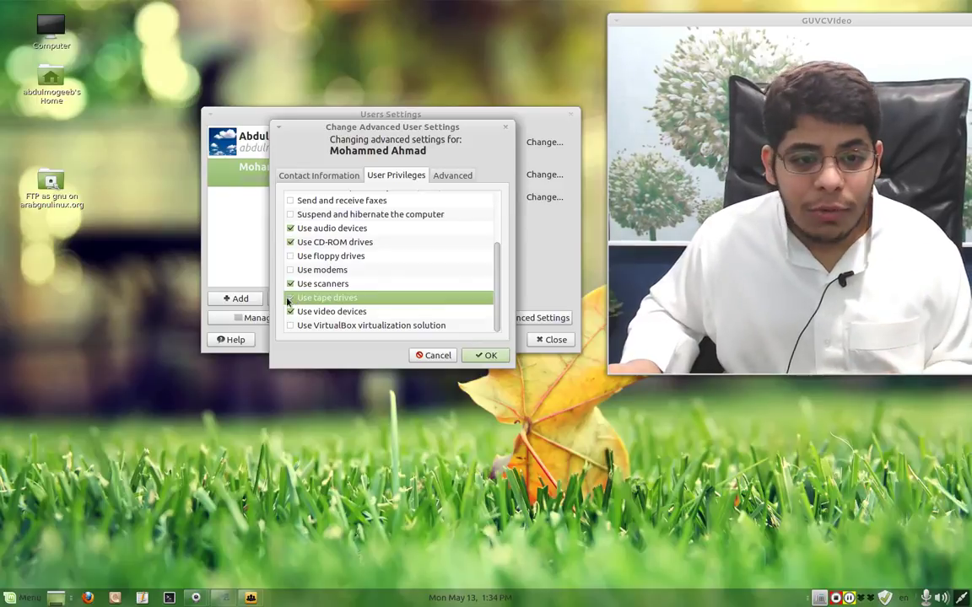
- Keep video device access, allow VirtualBox virtualization, and show the account's advanced options
left_click(374, 312)
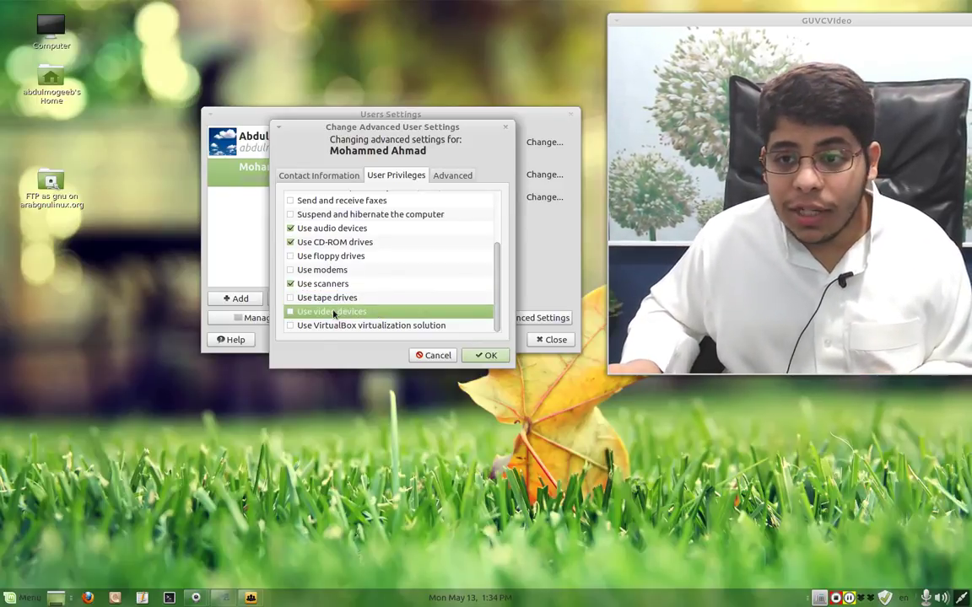
left_click(334, 314)
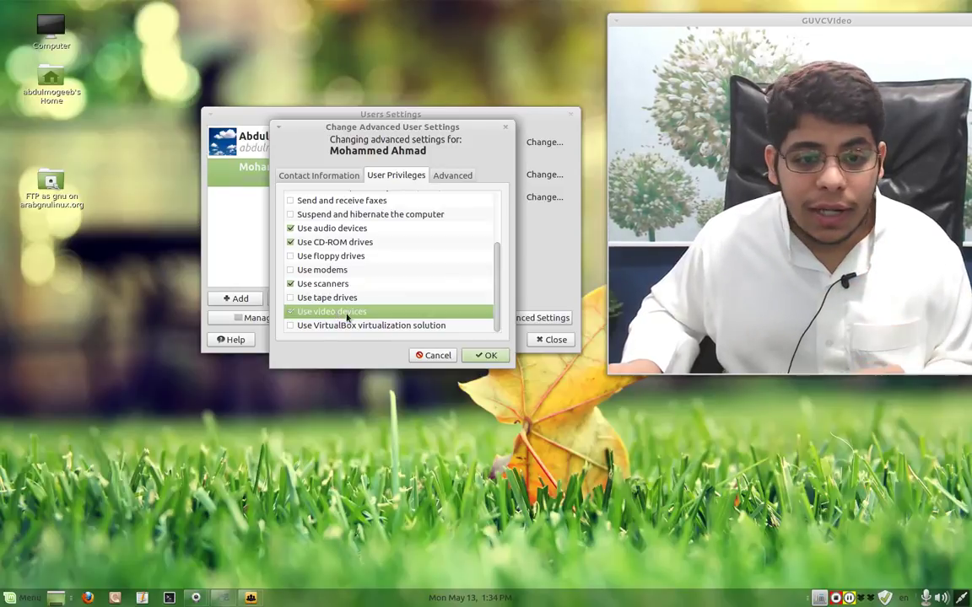
left_click(328, 327)
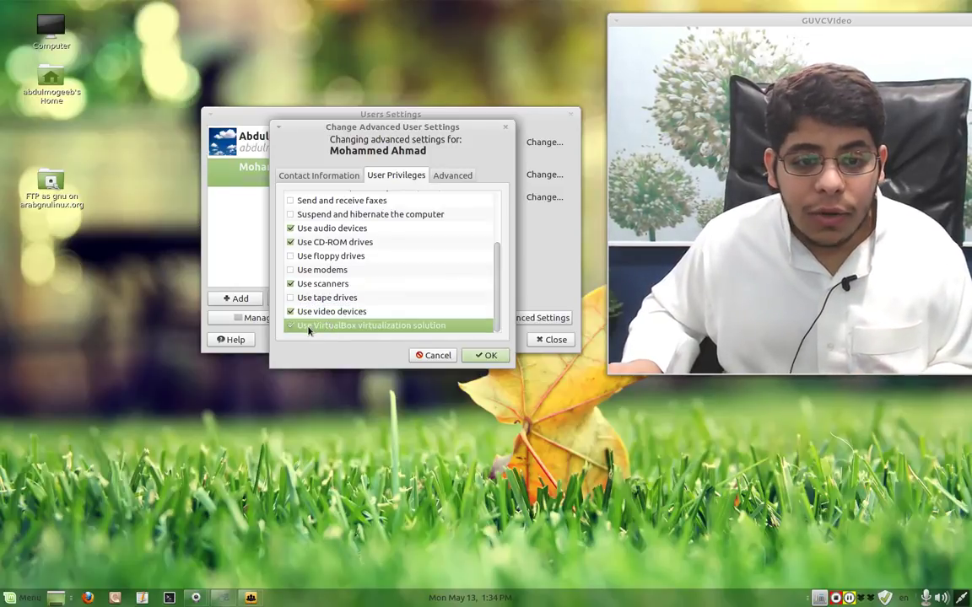
left_click(441, 176)
left_click(330, 212)
left_click(331, 213)
left_click_drag(393, 228, 456, 228)
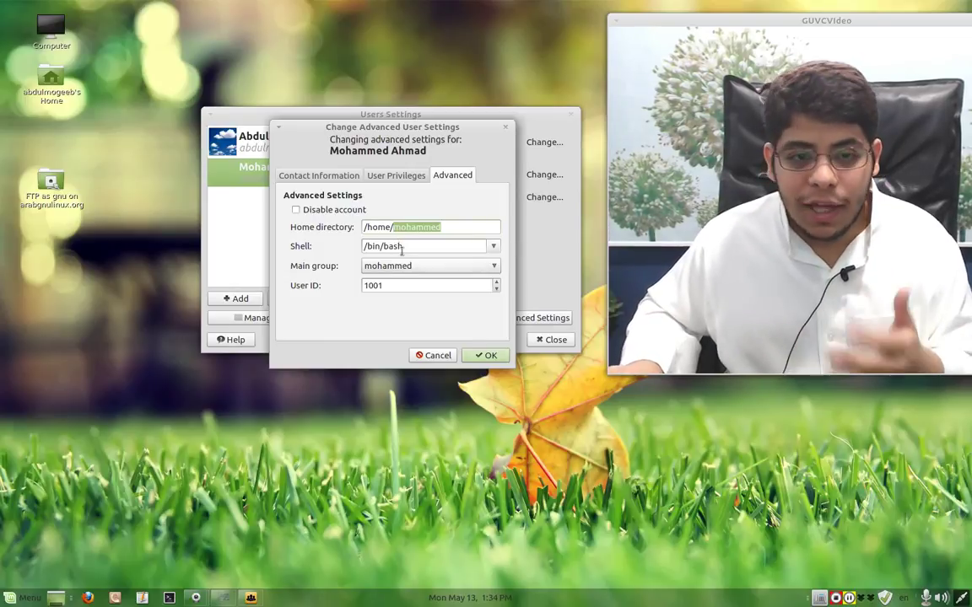
left_click(494, 247)
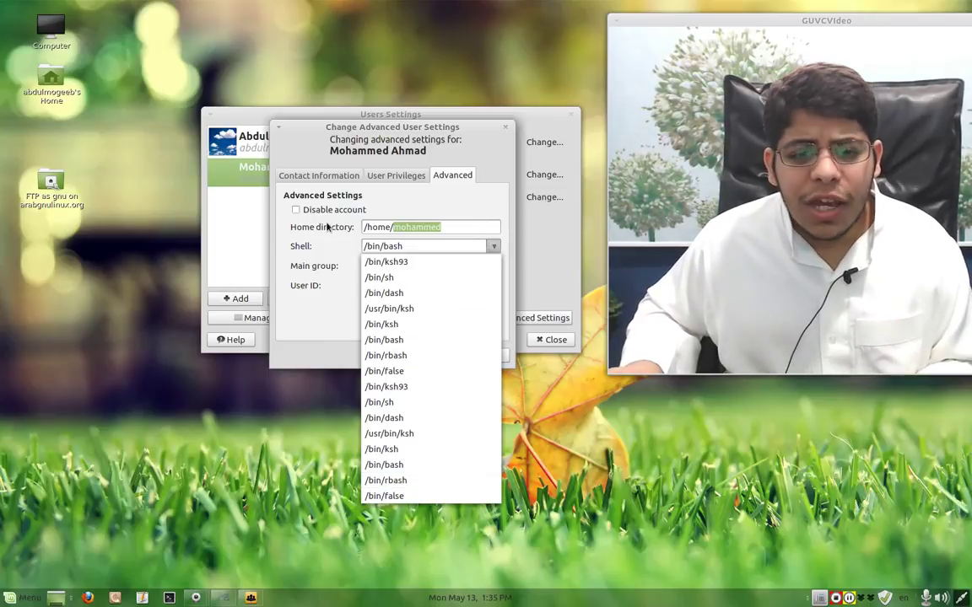
left_click(327, 226)
left_click(399, 267)
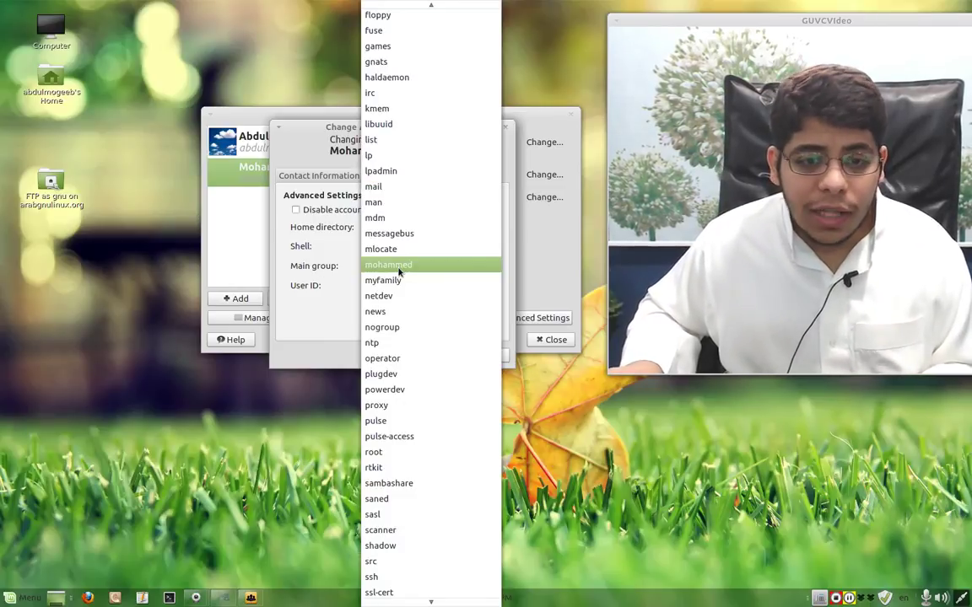
left_click(400, 266)
left_click(400, 266)
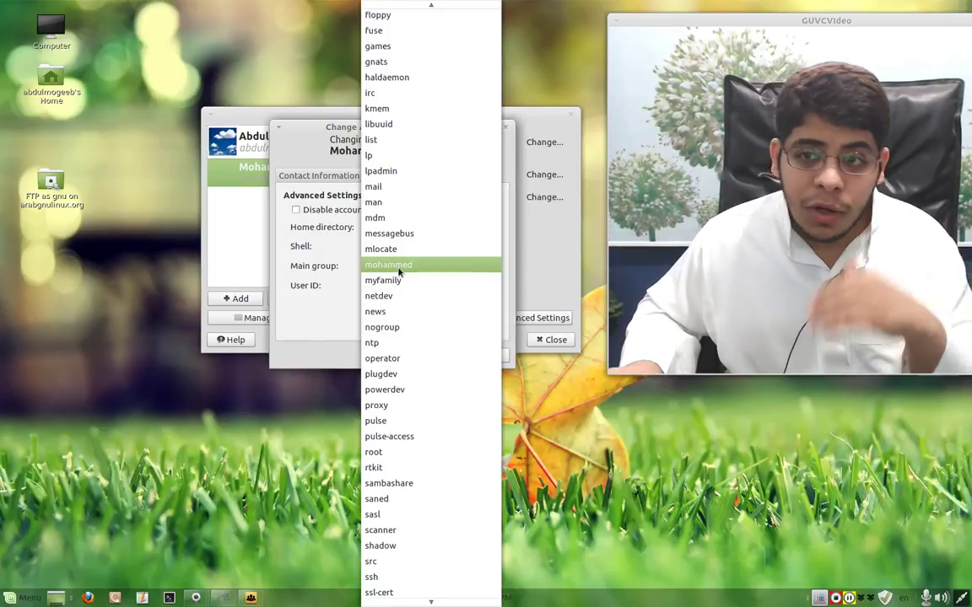
left_click(400, 268)
double_click(385, 285)
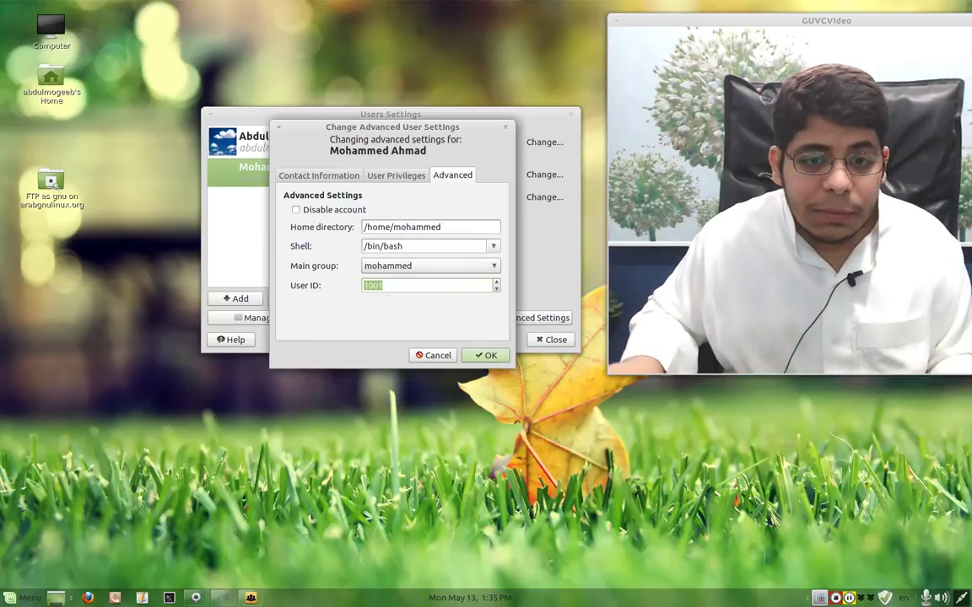
- Cancel the Change Advanced User Settings dialog without keeping its edits
left_click(433, 355)
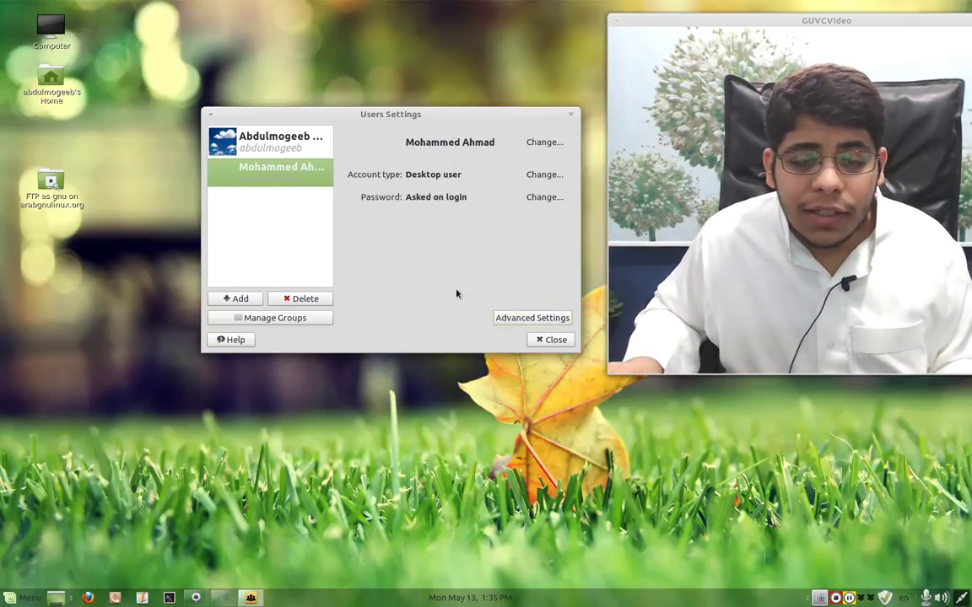